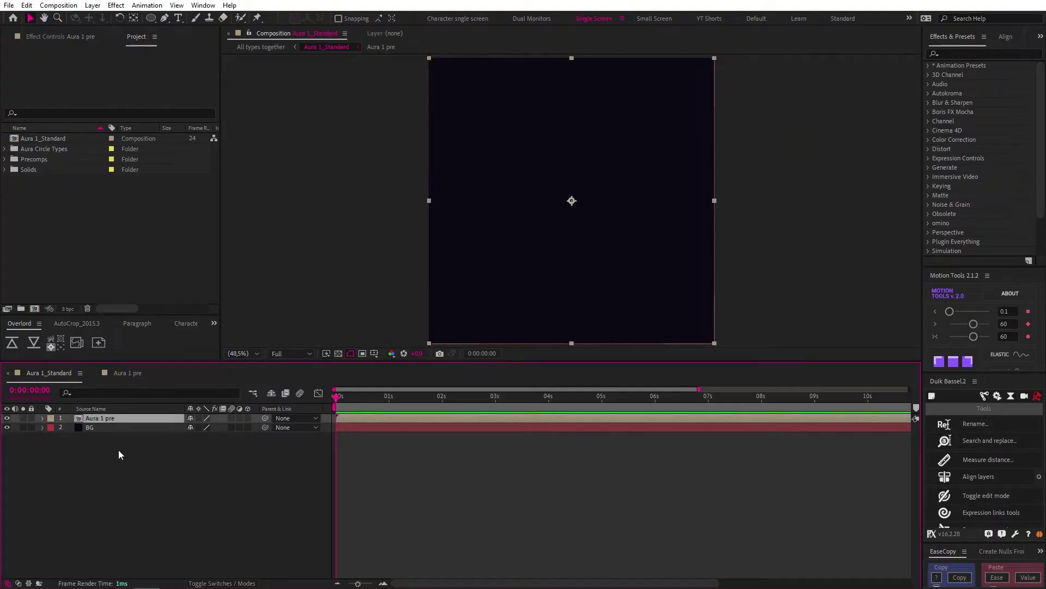
- Open the Aura 1 pre precomp and make all the wiggling colour circle layers visible
{"action": "left_click", "coordinate": [113, 427]}
{"action": "double_click", "coordinate": [112, 417]}
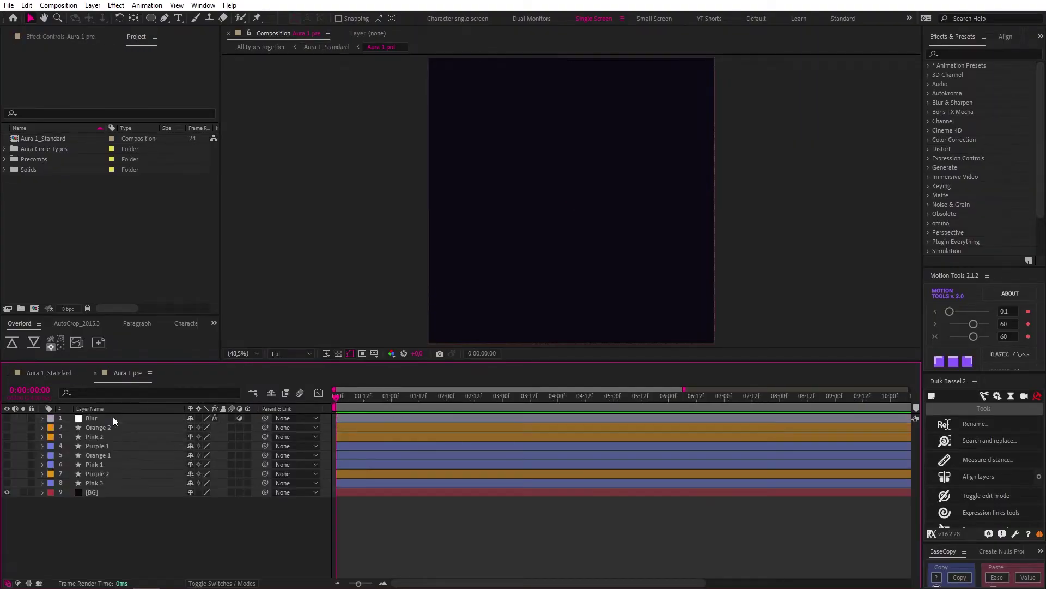
{"action": "left_click", "coordinate": [99, 490]}
{"action": "left_click", "coordinate": [99, 484]}
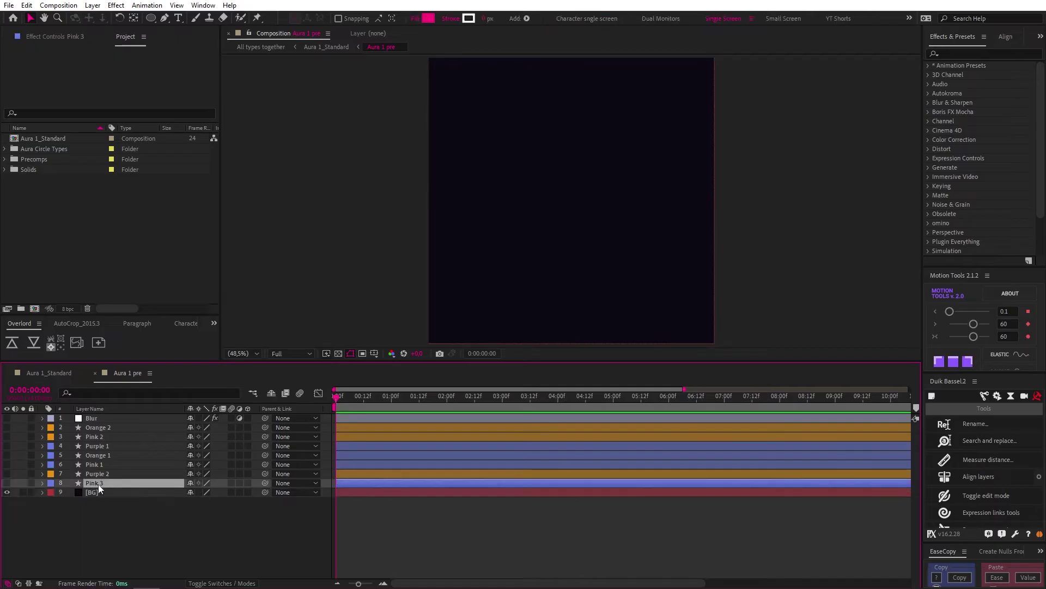
{"action": "left_click", "coordinate": [107, 429], "text": "shift"}
{"action": "left_click_drag", "start_coordinate": [7, 427], "coordinate": [7, 483]}
{"action": "key", "text": "u"}
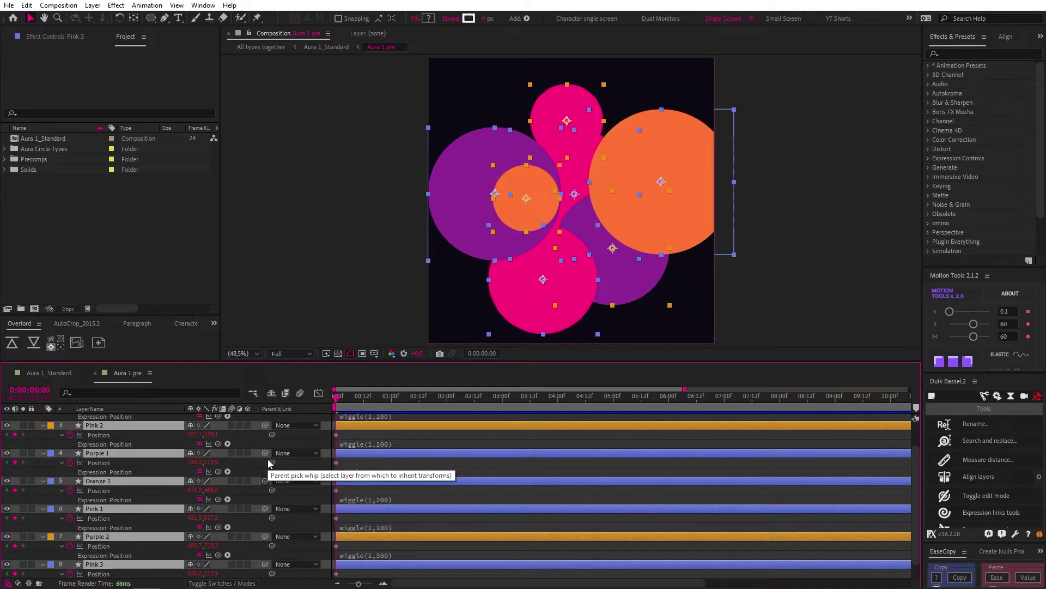
{"action": "scroll", "coordinate": [442, 441], "scroll_direction": "down", "scroll_amount": 1}
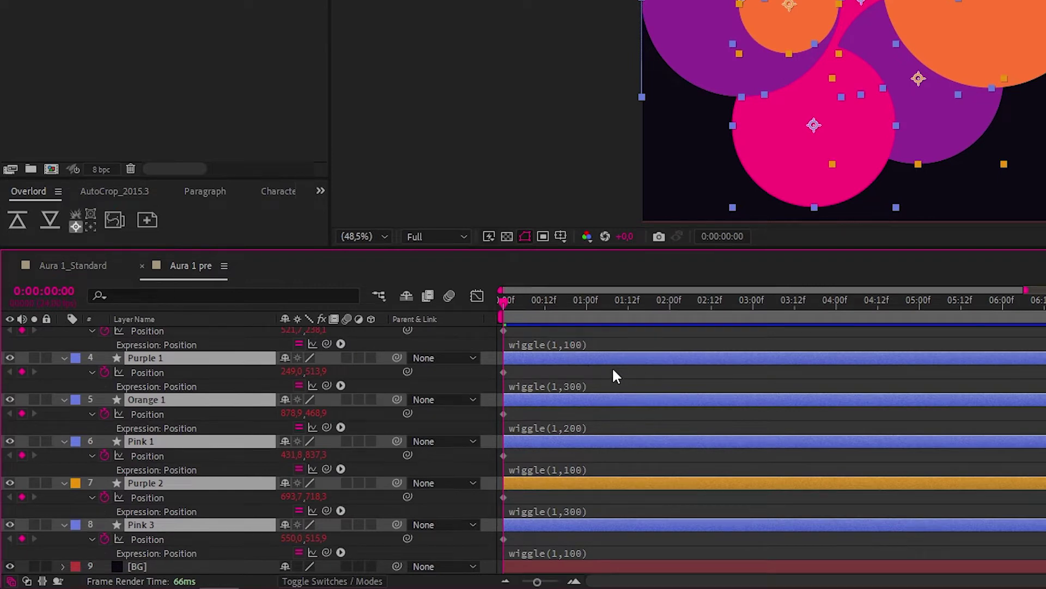
{"action": "scroll", "coordinate": [604, 433], "scroll_direction": "up", "scroll_amount": 3}
{"action": "key", "text": "u"}
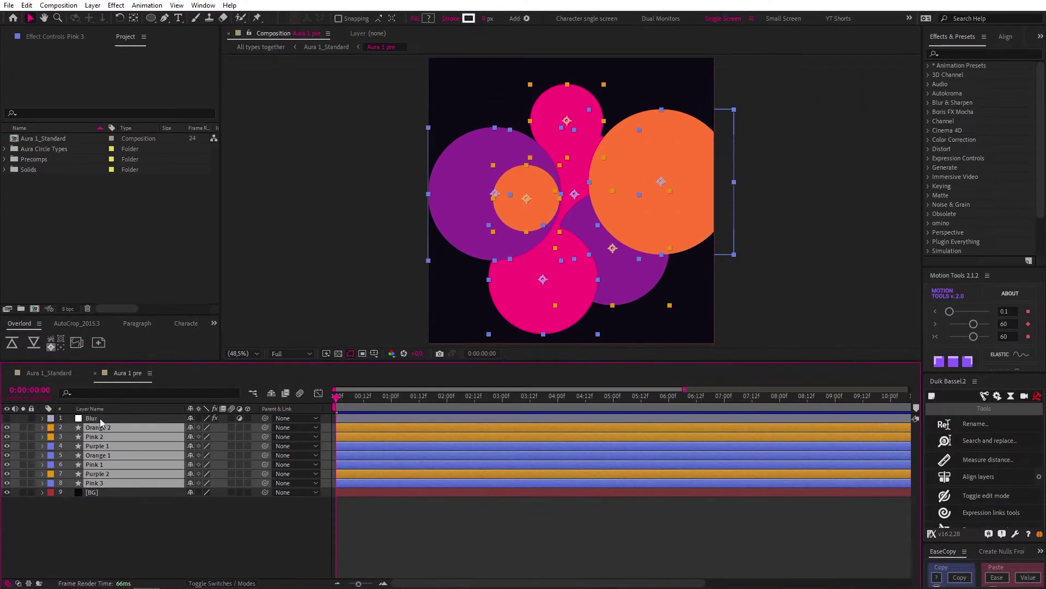
- Switch on the Blur layer over the circles and preview the animated blobs
{"action": "left_click", "coordinate": [104, 402]}
{"action": "left_click", "coordinate": [7, 418]}
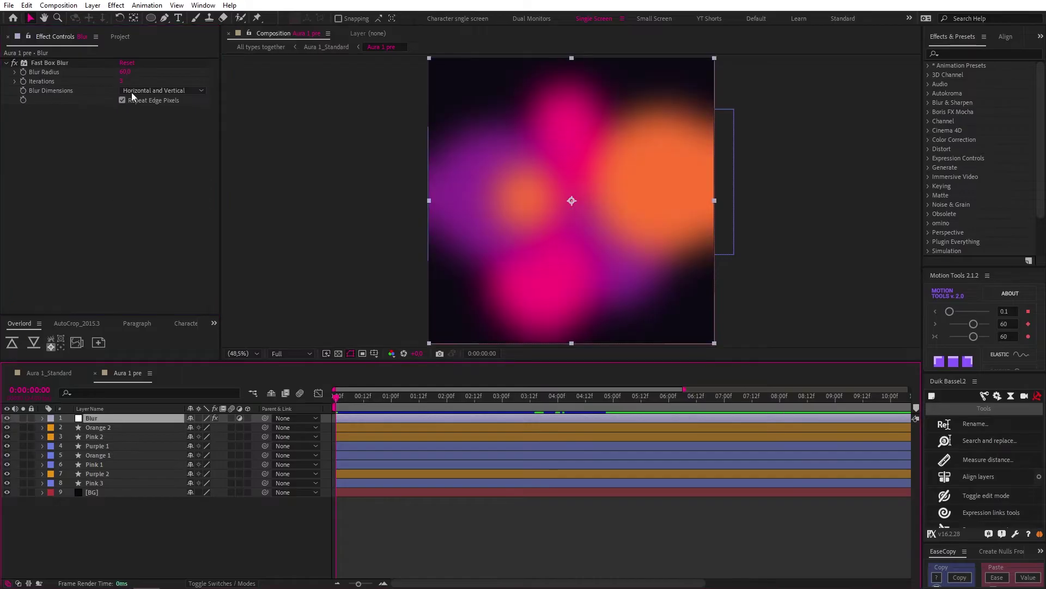
{"action": "key", "text": "space"}
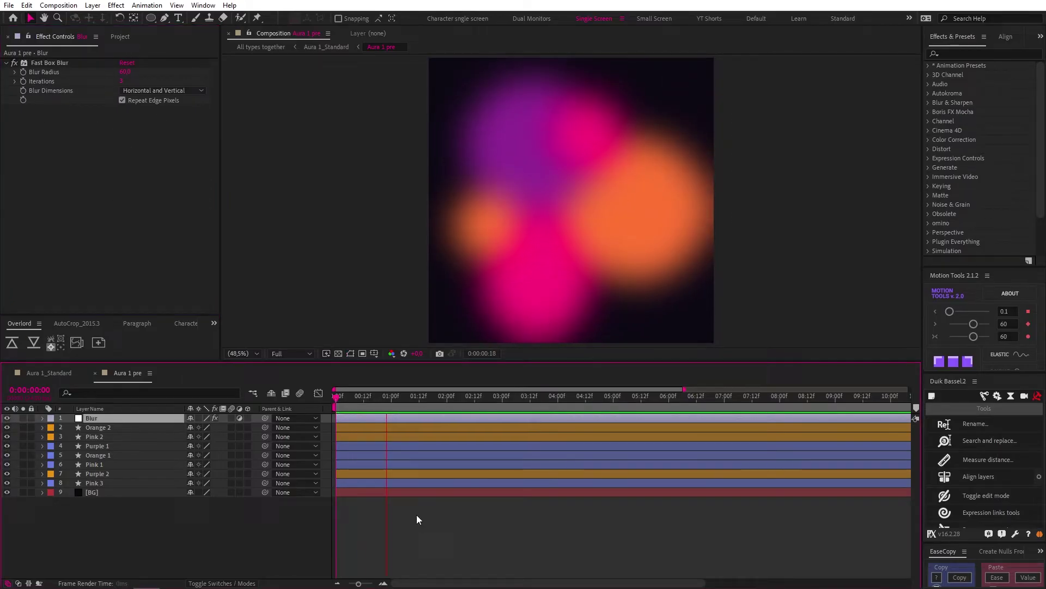
- In Aura 1_Standard, add a full-frame ellipse mask to Aura 1 pre and scale it down toward the centre
{"action": "key", "text": "space"}
{"action": "left_click", "coordinate": [56, 372]}
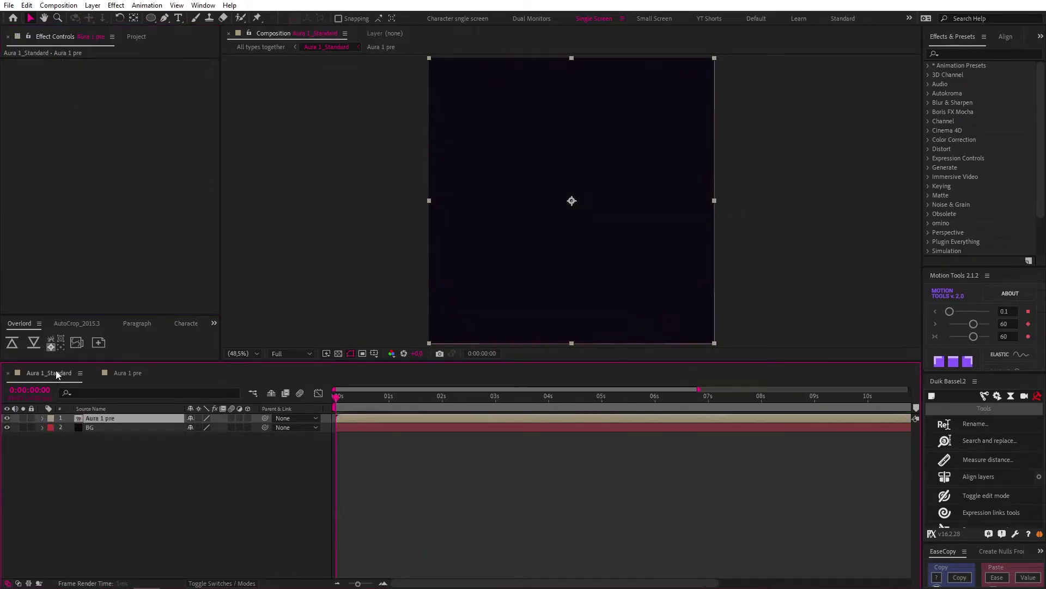
{"action": "double_click", "coordinate": [151, 18]}
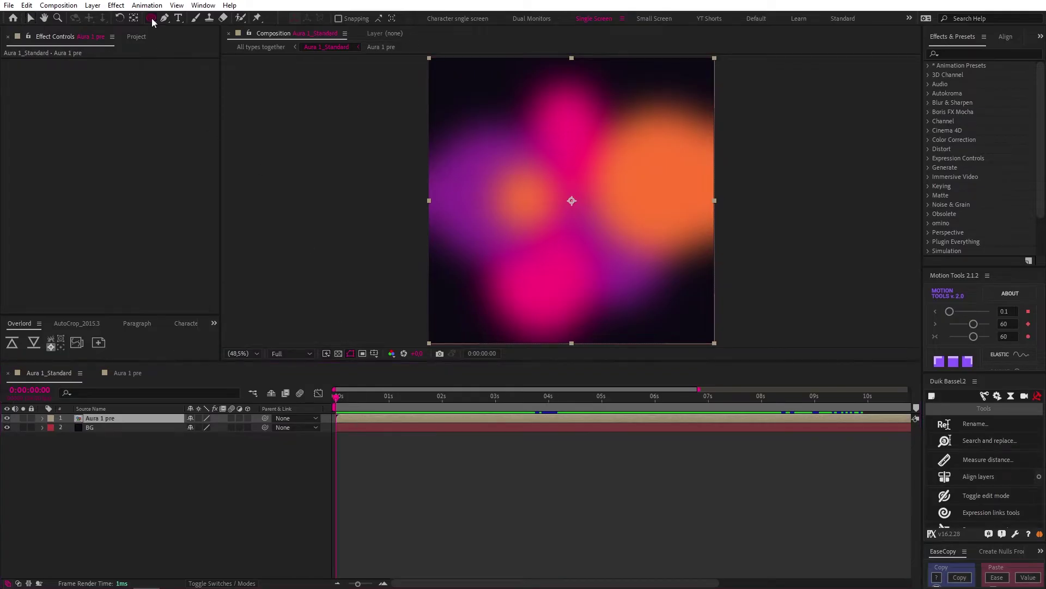
{"action": "left_click", "coordinate": [571, 61]}
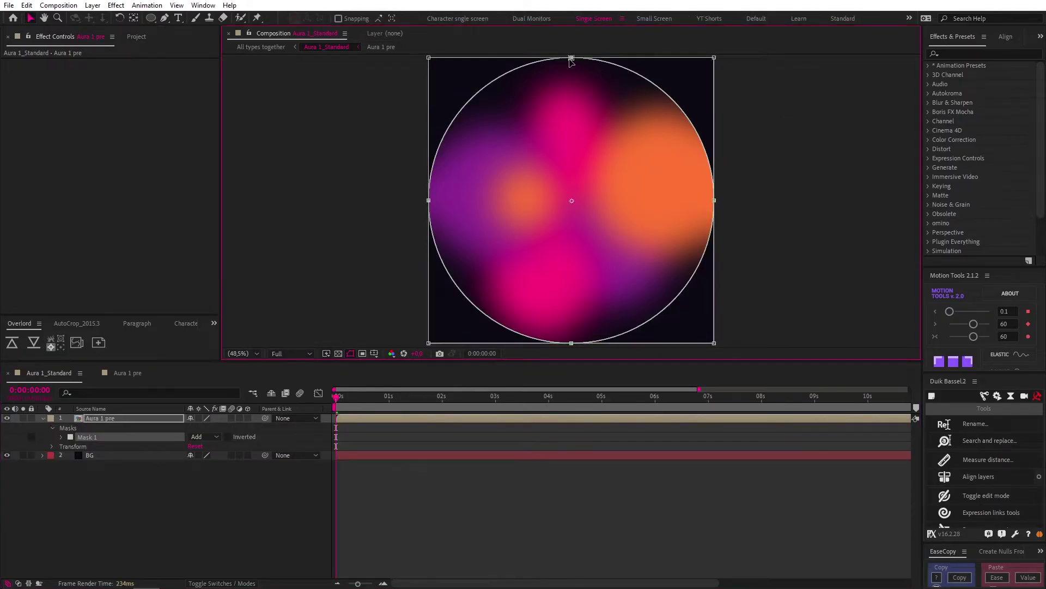
{"action": "left_click_drag", "start_coordinate": [716, 56], "coordinate": [664, 107]}
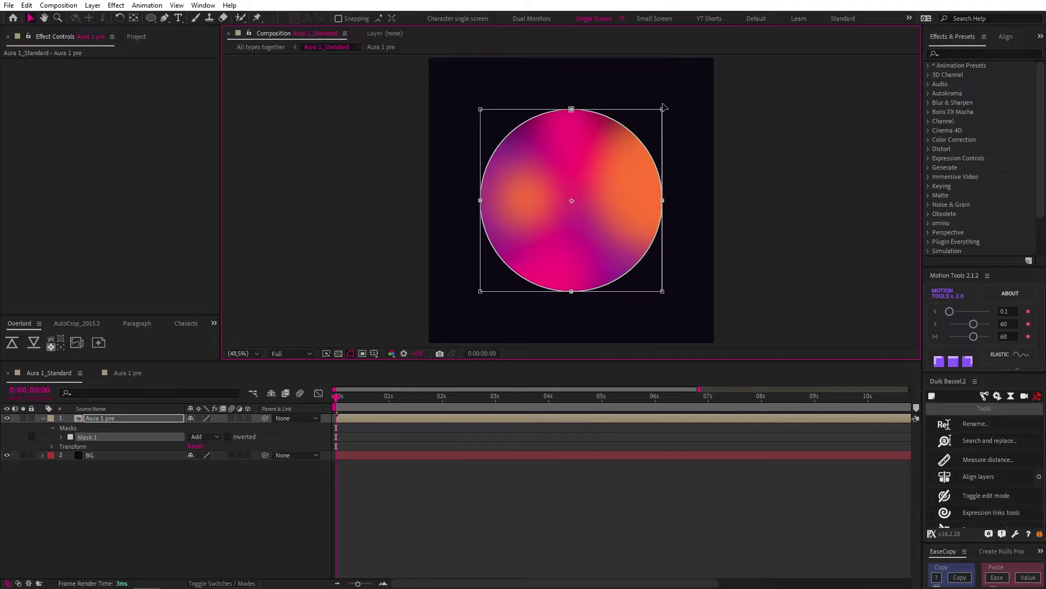
{"action": "left_click", "coordinate": [107, 419]}
- Add a pink Inner Glow layer style to the aura layer in Normal blend mode
{"action": "right_click", "coordinate": [108, 420]}
{"action": "mouse_move", "coordinate": [175, 240]}
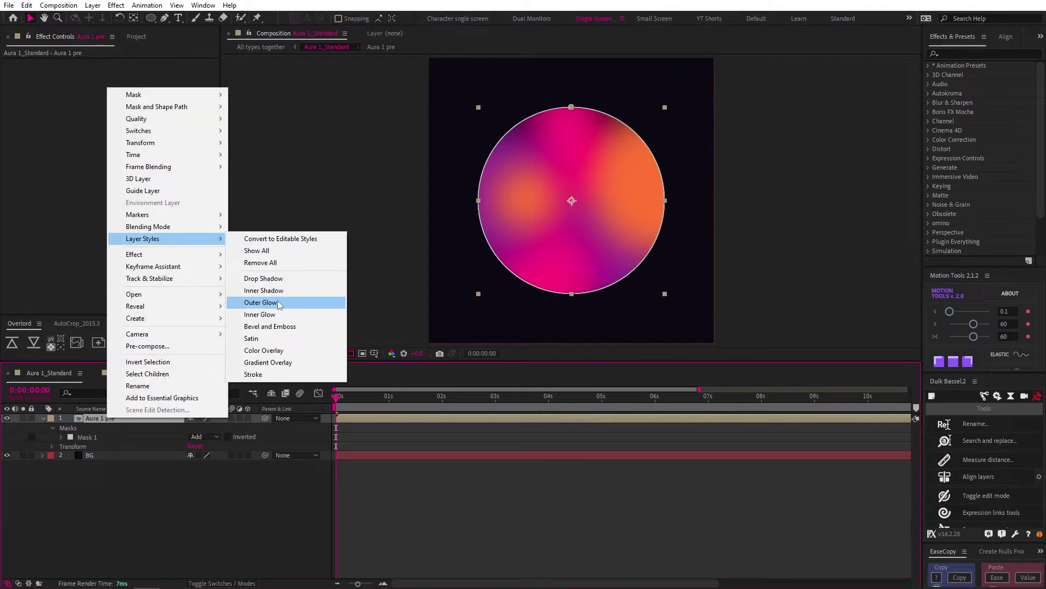
{"action": "left_click", "coordinate": [257, 310]}
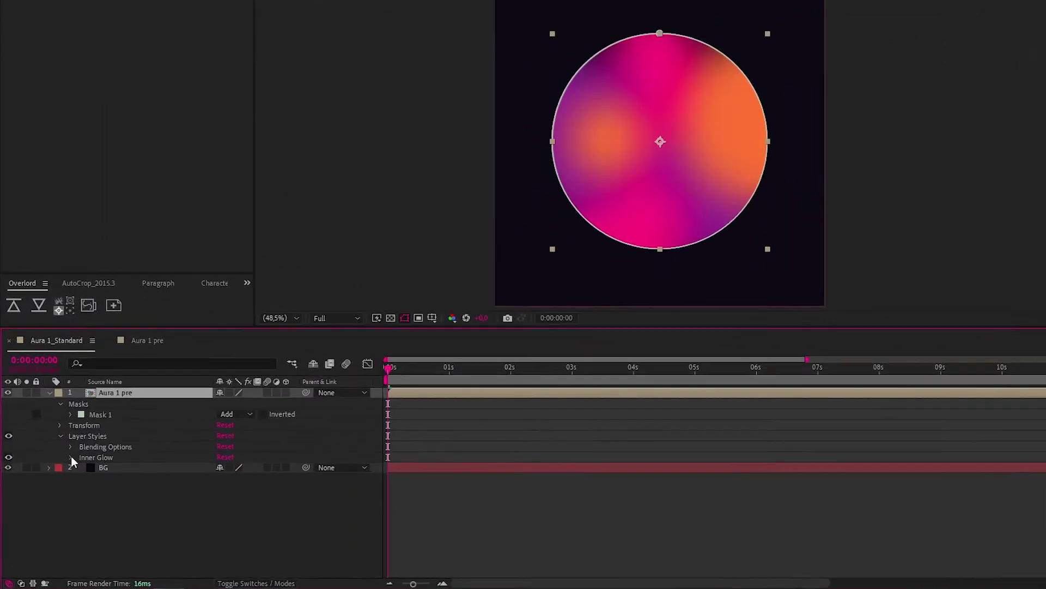
{"action": "left_click", "coordinate": [70, 458]}
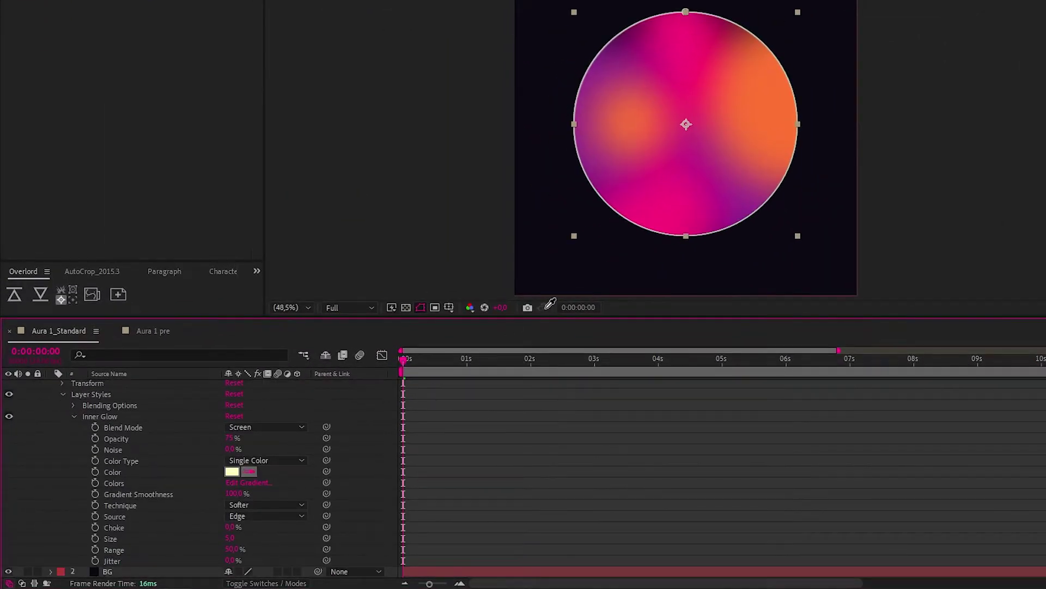
{"action": "left_click", "coordinate": [295, 426]}
{"action": "left_click", "coordinate": [245, 11]}
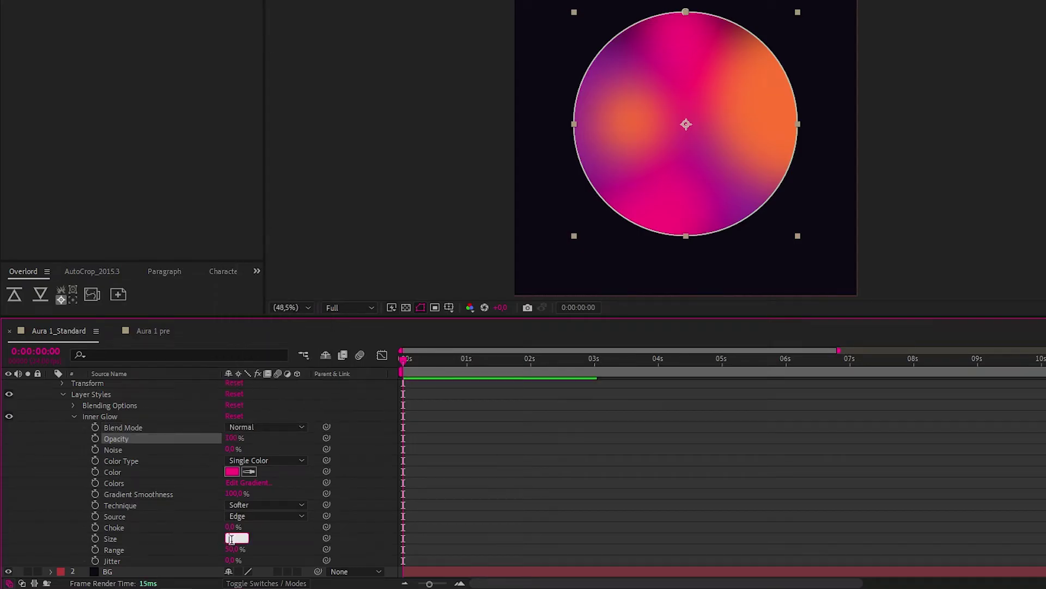
- Add an Outer Glow layer style in Normal blend mode at 30% opacity
{"action": "scroll", "coordinate": [174, 443], "scroll_direction": "up", "scroll_amount": 2}
{"action": "right_click", "coordinate": [140, 385]}
{"action": "mouse_move", "coordinate": [180, 169]}
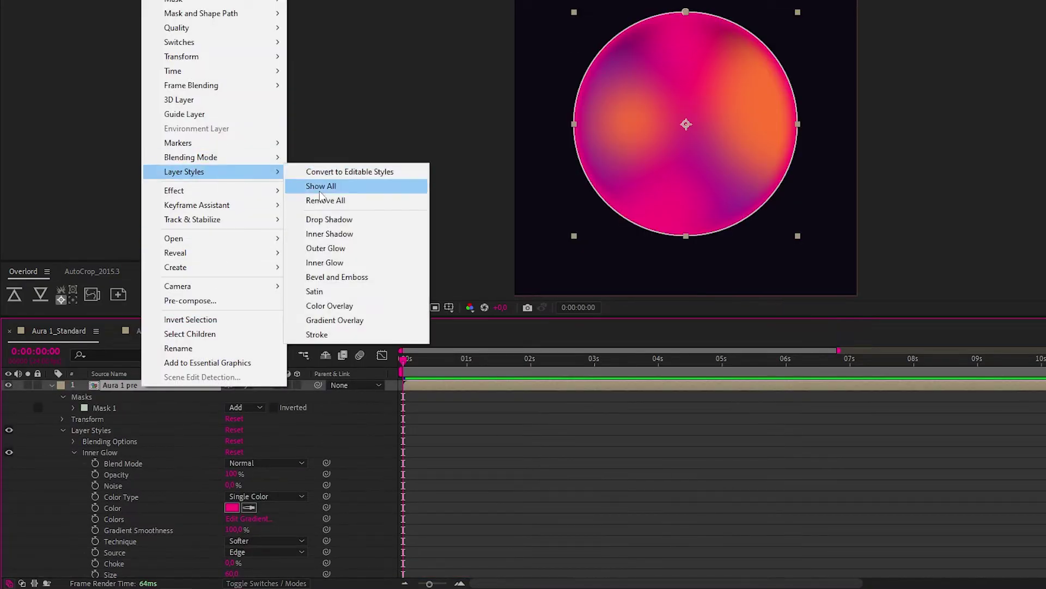
{"action": "left_click", "coordinate": [351, 261]}
{"action": "left_click", "coordinate": [73, 452]}
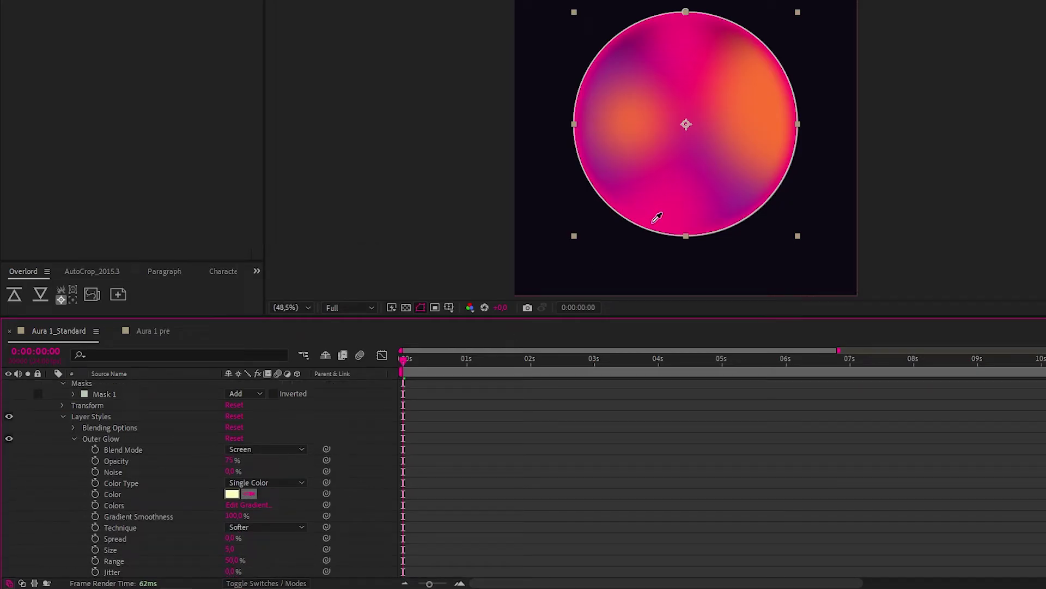
{"action": "left_click", "coordinate": [251, 449]}
{"action": "left_click", "coordinate": [242, 32]}
{"action": "type", "text": "3"}
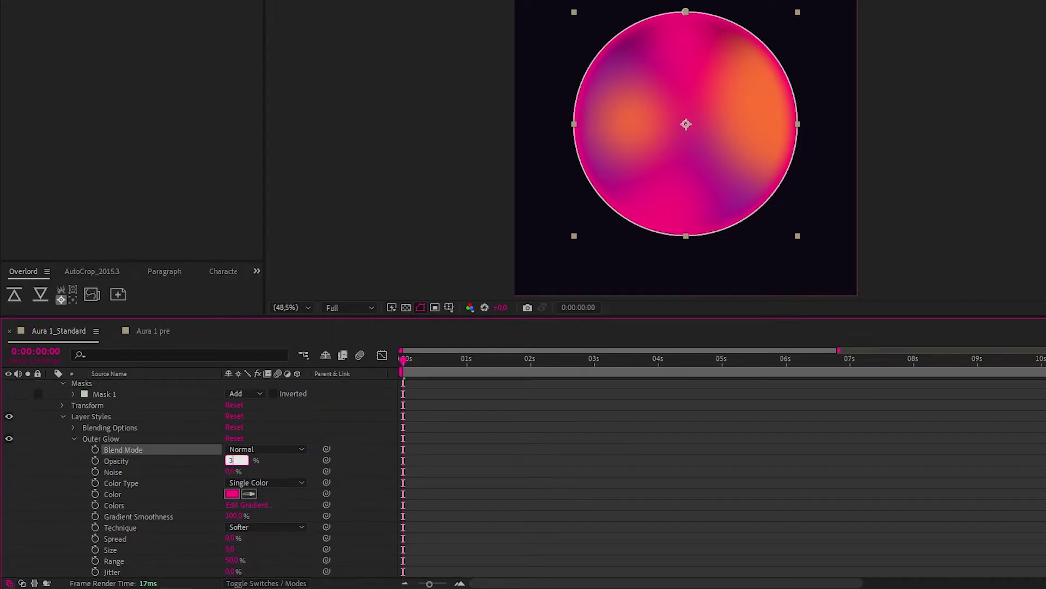
{"action": "type", "text": "0"}
{"action": "key", "text": "Return"}
{"action": "key", "text": "Return"}
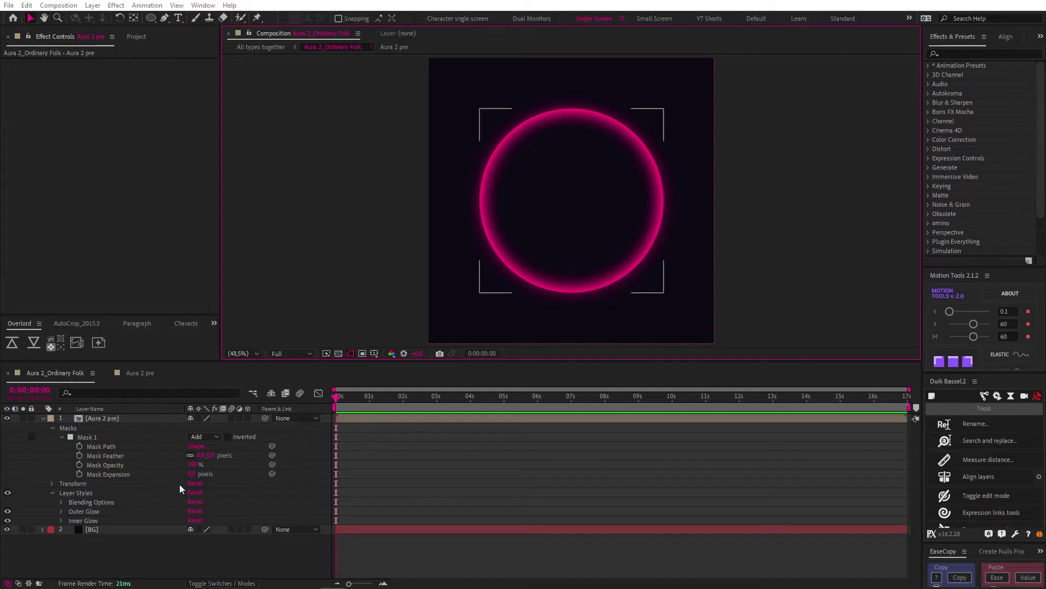
- Select the Aura 2 pre layer, then the BG layer in the timeline
{"action": "left_click", "coordinate": [103, 418]}
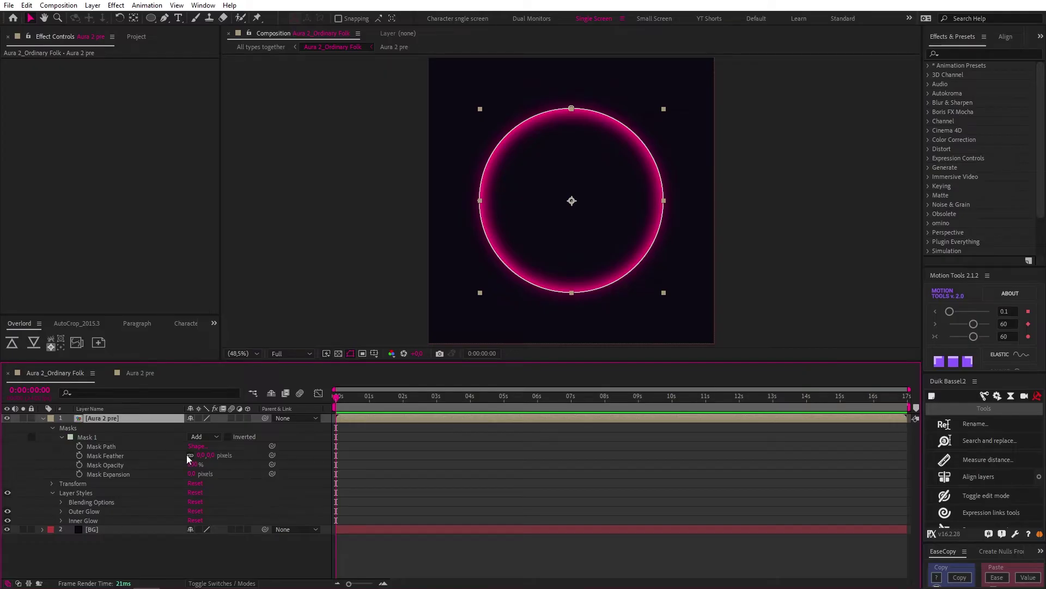
{"action": "left_click", "coordinate": [96, 531]}
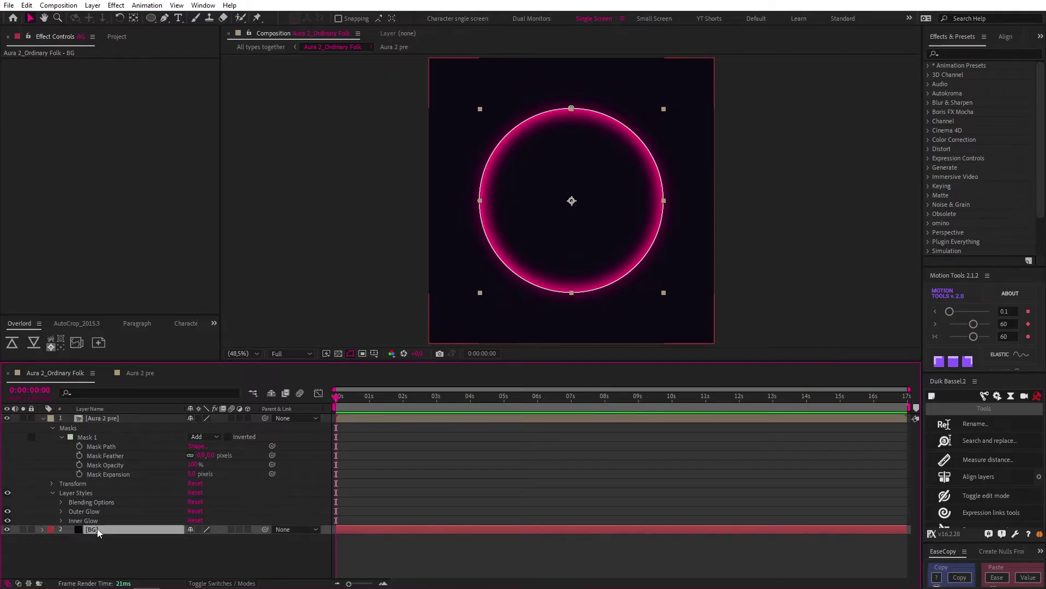
- Open the Aura 2 pre precomp and make Shape 1 through Shape 10 visible
{"action": "double_click", "coordinate": [116, 417]}
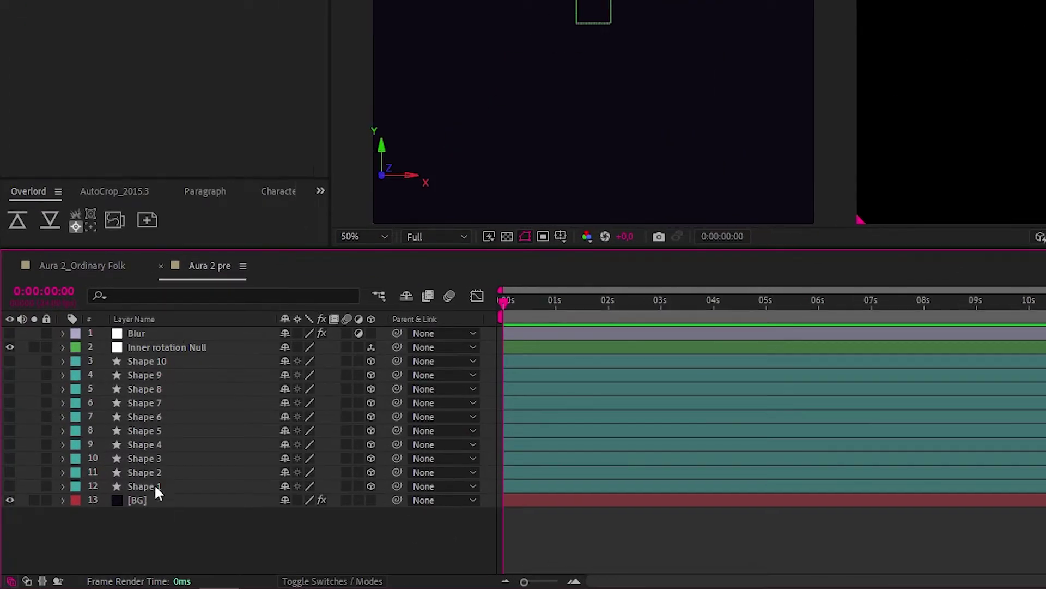
{"action": "left_click", "coordinate": [156, 487]}
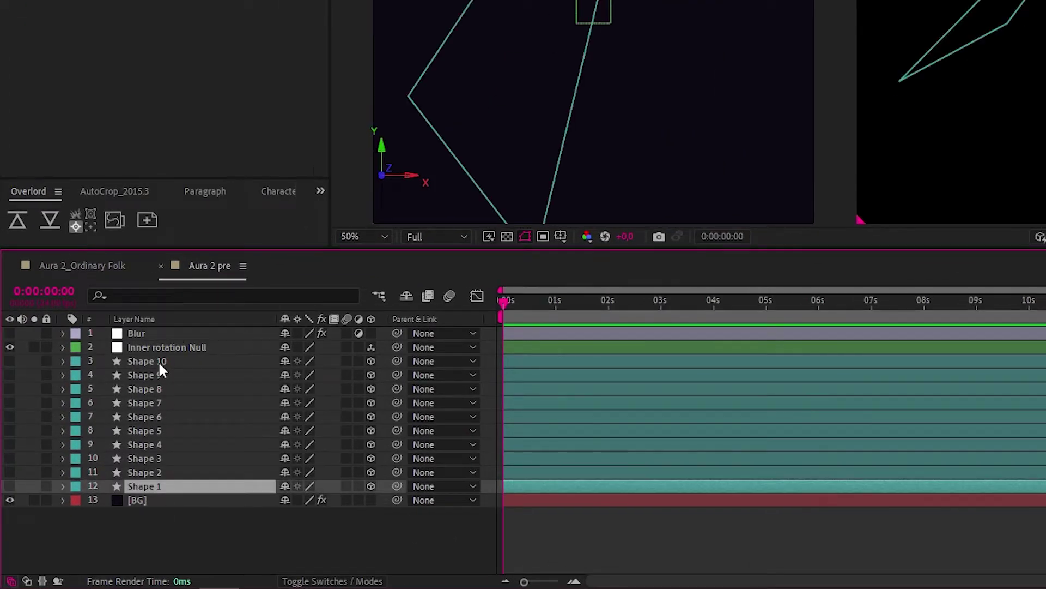
{"action": "left_click", "coordinate": [158, 361], "text": "shift"}
{"action": "left_click", "coordinate": [10, 360]}
{"action": "left_click", "coordinate": [10, 486]}
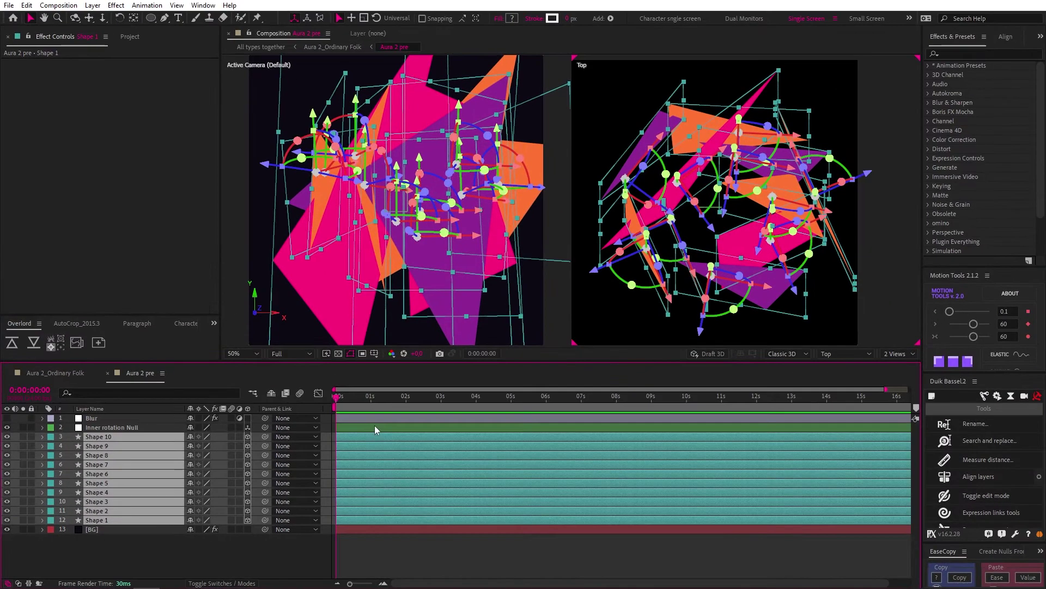
- Tilt Shape 9 around its X axis using its rotation properties
{"action": "left_click", "coordinate": [375, 427]}
{"action": "left_click", "coordinate": [372, 446]}
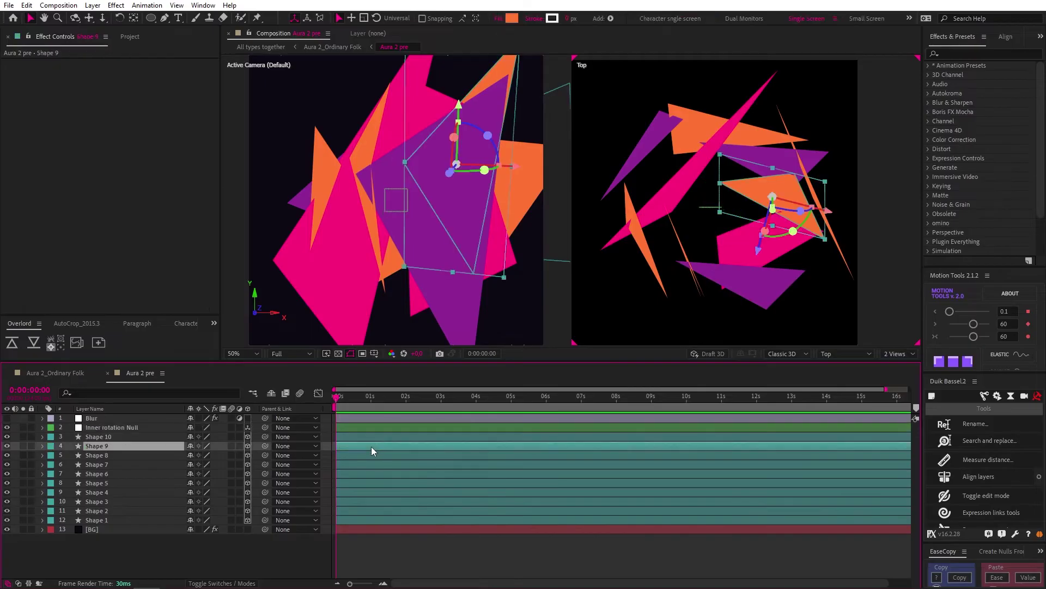
{"action": "key", "text": "r"}
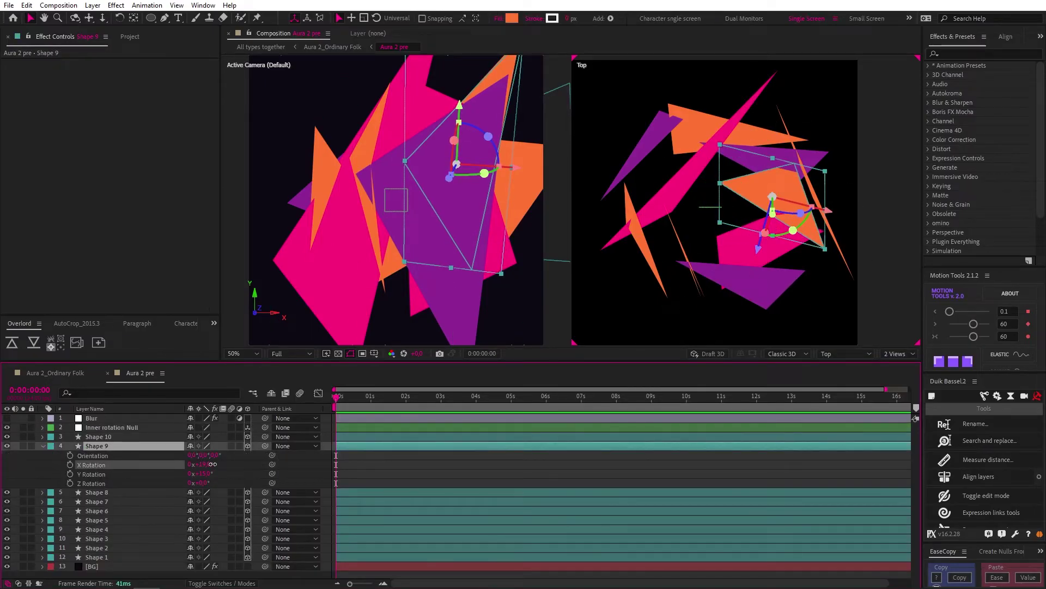
{"action": "left_click_drag", "start_coordinate": [212, 464], "coordinate": [226, 464]}
{"action": "key", "text": "r"}
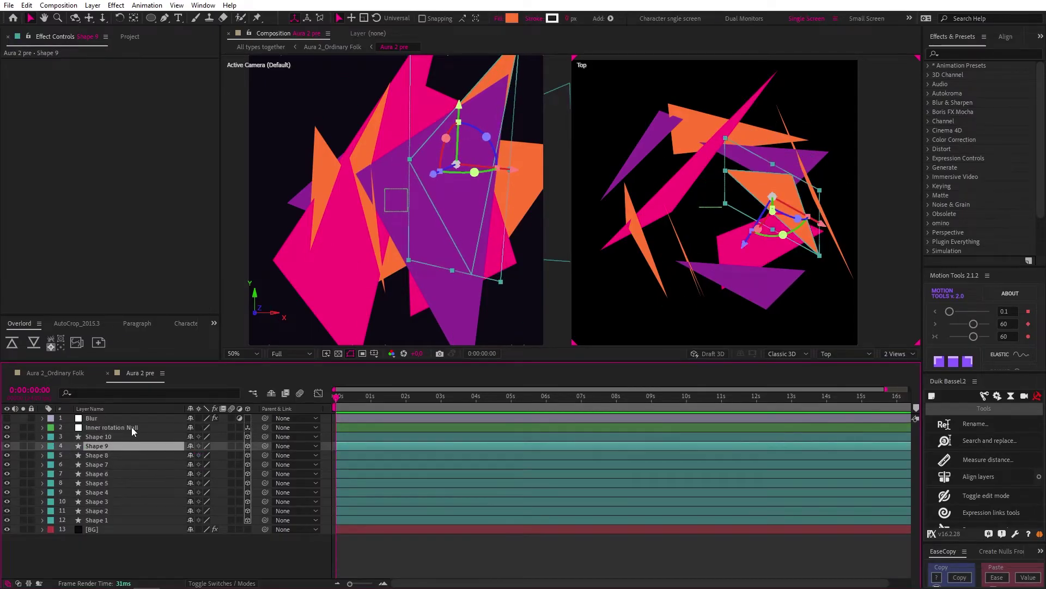
- Parent all ten shapes to the Inner rotation Null, whose Y Rotation runs time*150, and preview
{"action": "left_click", "coordinate": [130, 427]}
{"action": "key", "text": "r"}
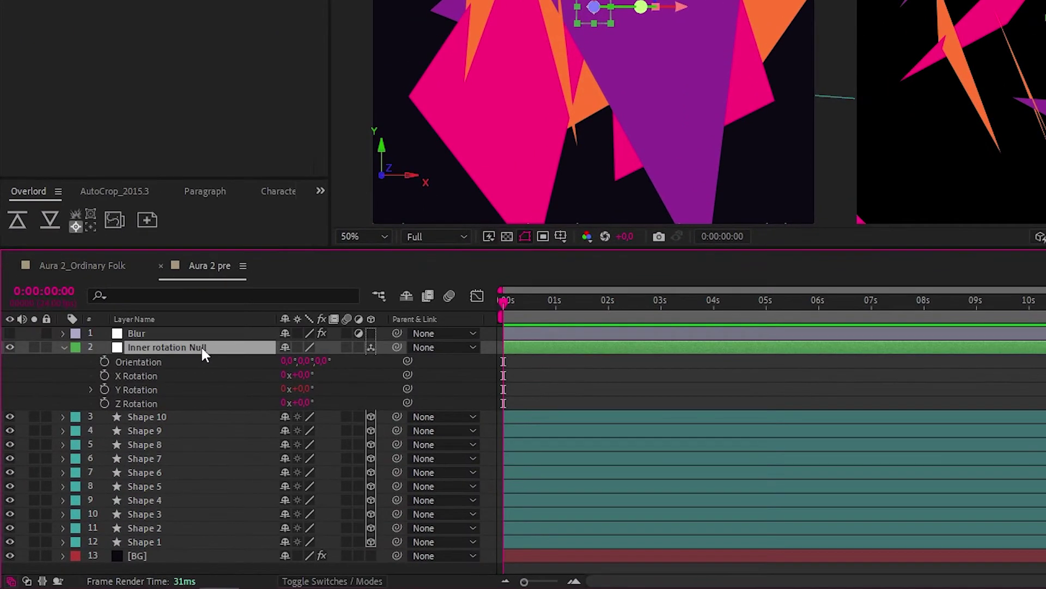
{"action": "left_click", "coordinate": [91, 389]}
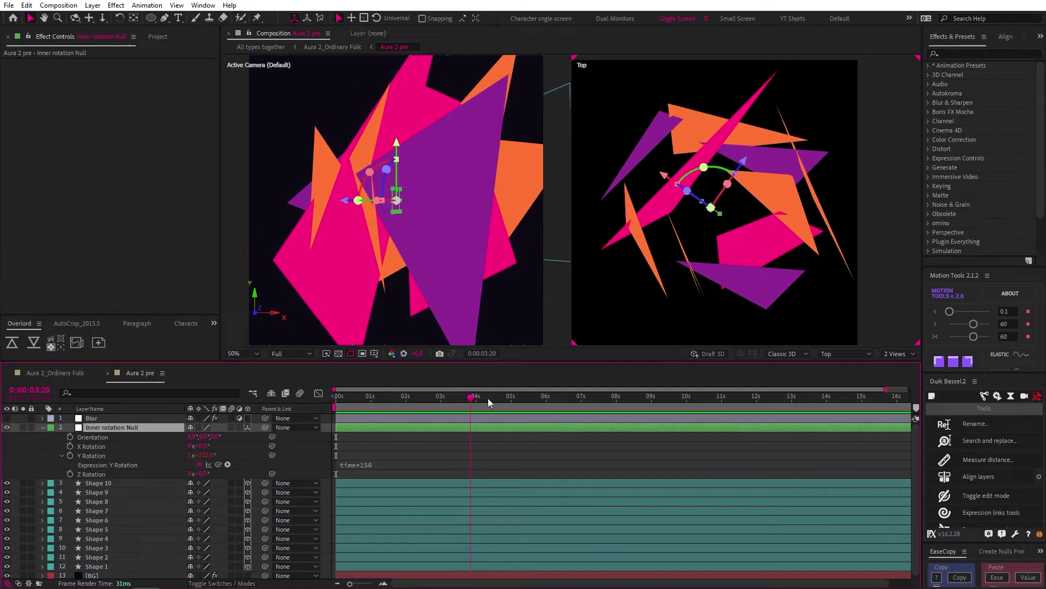
{"action": "left_click", "coordinate": [345, 485]}
{"action": "left_click", "coordinate": [353, 565], "text": "shift"}
{"action": "left_click_drag", "start_coordinate": [265, 483], "coordinate": [112, 427]}
{"action": "left_click", "coordinate": [381, 436]}
{"action": "key", "text": "space"}
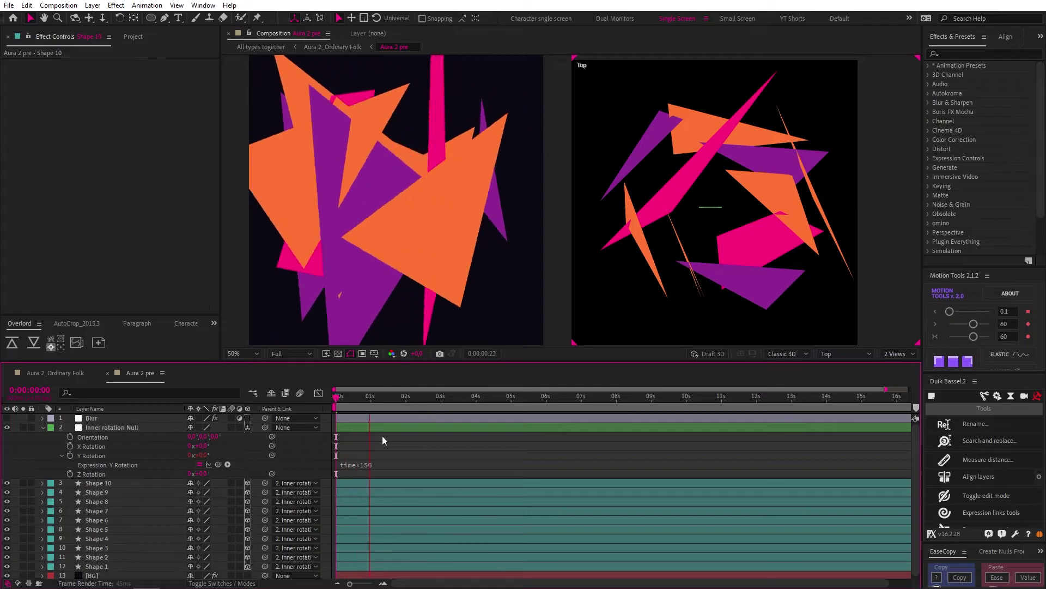
- Switch on the Blur layer over the shapes and the BG layer's orange Fill effect
{"action": "key", "text": "space"}
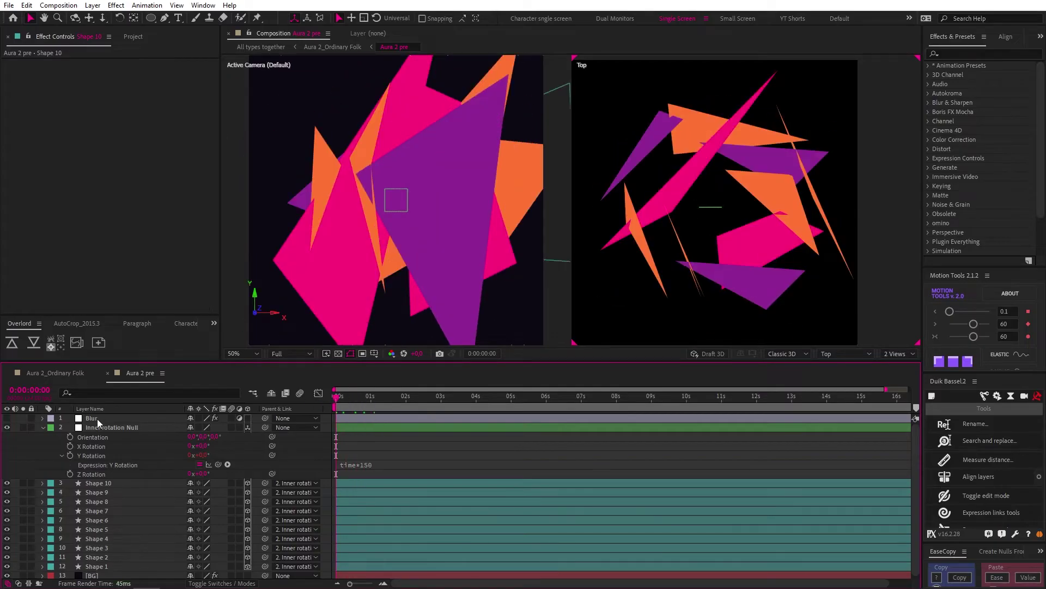
{"action": "left_click", "coordinate": [97, 418]}
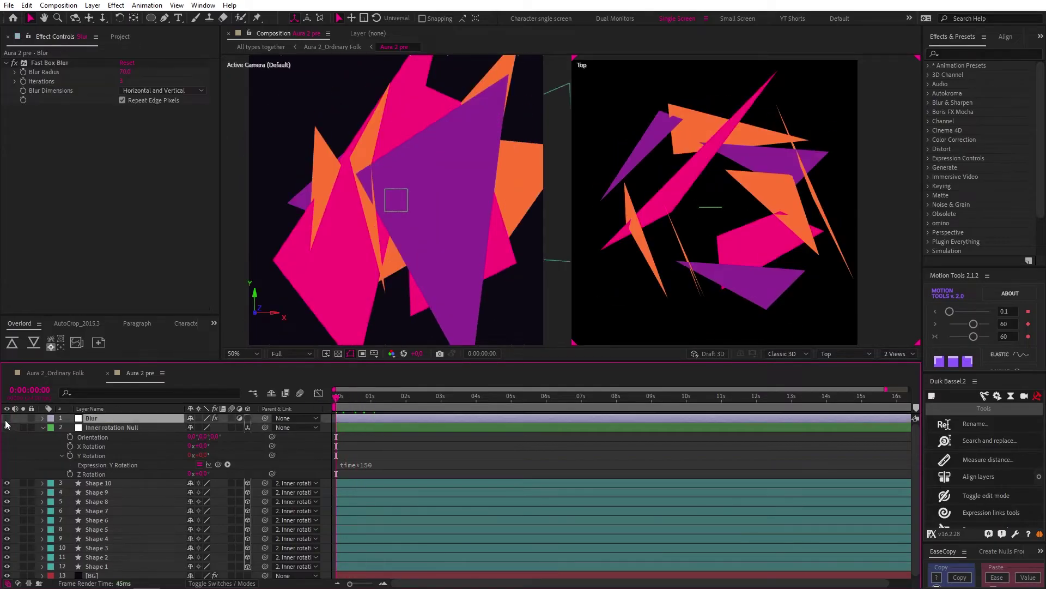
{"action": "left_click", "coordinate": [7, 418]}
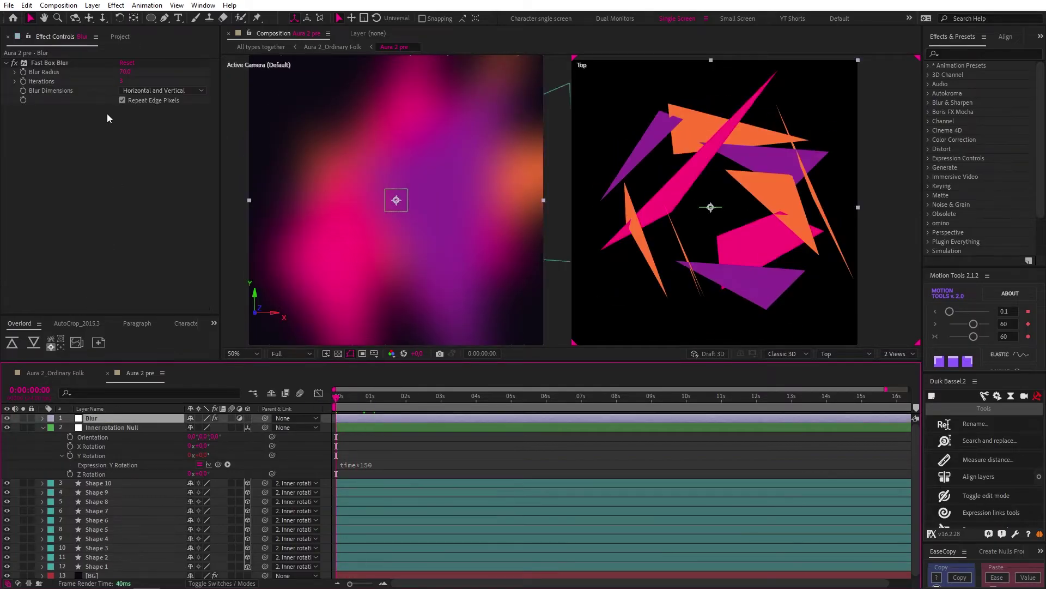
{"action": "left_click", "coordinate": [49, 118]}
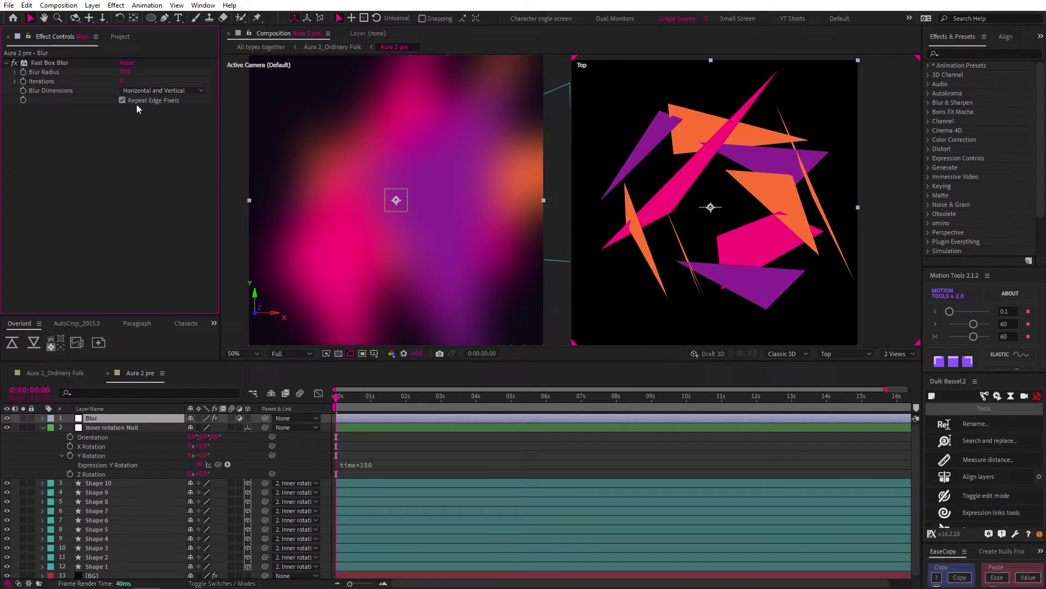
{"action": "scroll", "coordinate": [405, 512], "scroll_direction": "down", "scroll_amount": 1}
{"action": "left_click", "coordinate": [127, 573]}
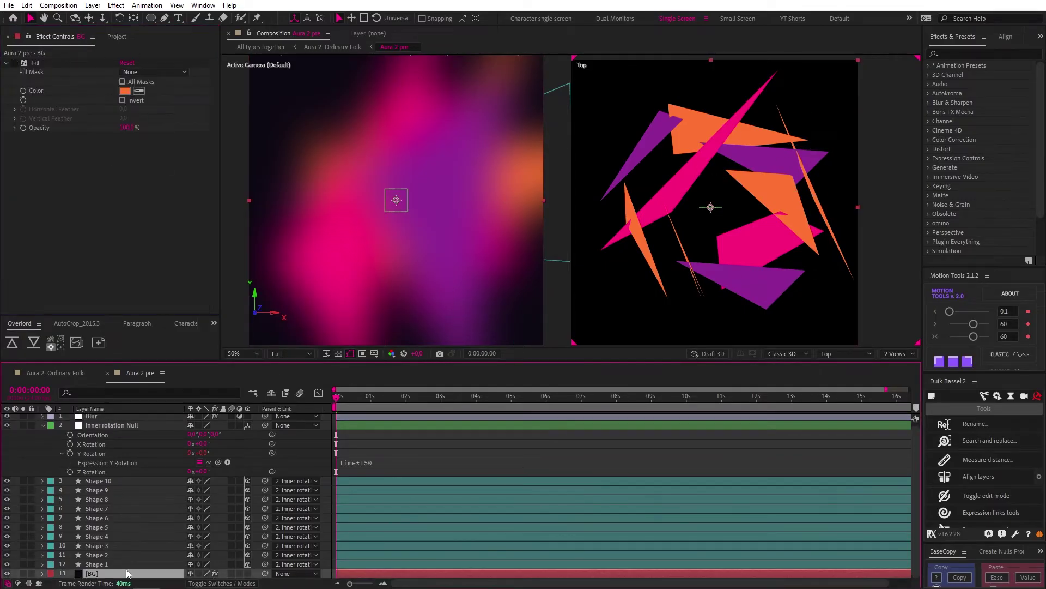
{"action": "left_click", "coordinate": [15, 64]}
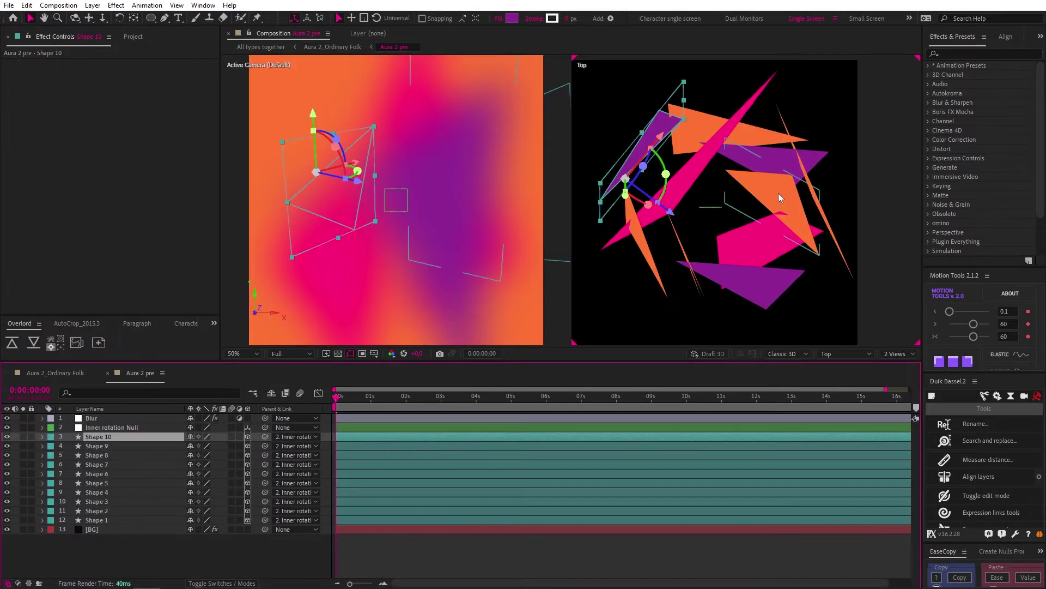
- Inspect the triangle shapes and Shape 5's Scale, then scrub the Aura 2_Ordinary Folk composition
{"action": "left_click", "coordinate": [765, 297]}
{"action": "left_click", "coordinate": [770, 241]}
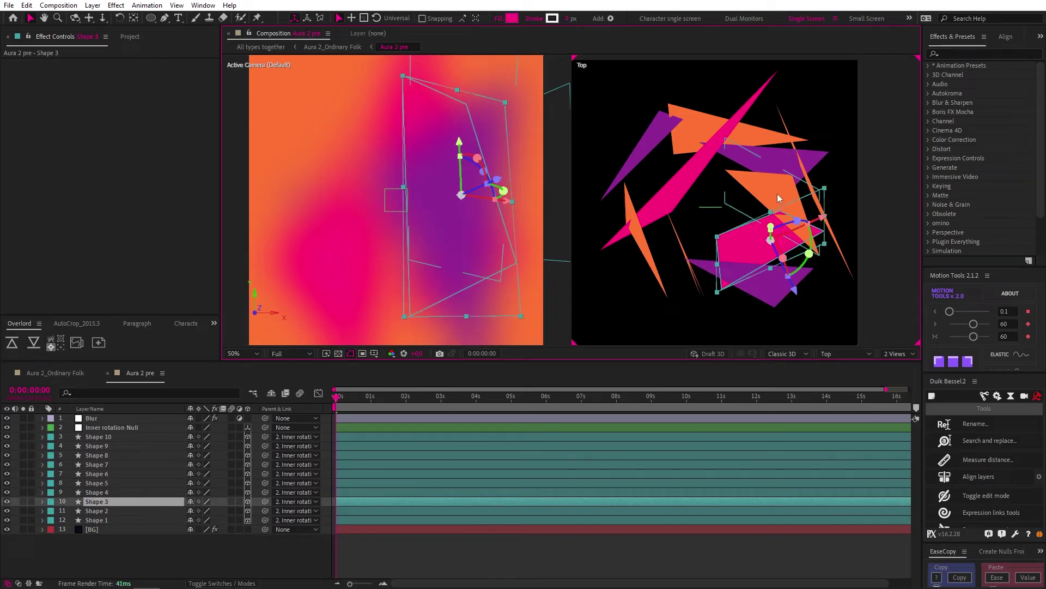
{"action": "left_click", "coordinate": [756, 184]}
{"action": "left_click", "coordinate": [109, 520]}
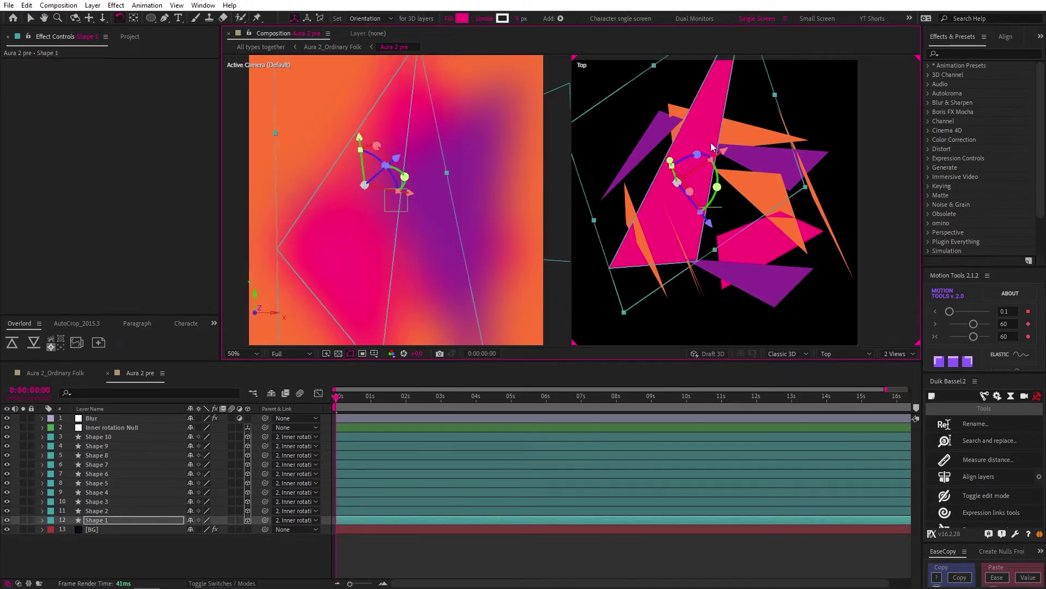
{"action": "left_click", "coordinate": [118, 483]}
{"action": "key", "text": "s"}
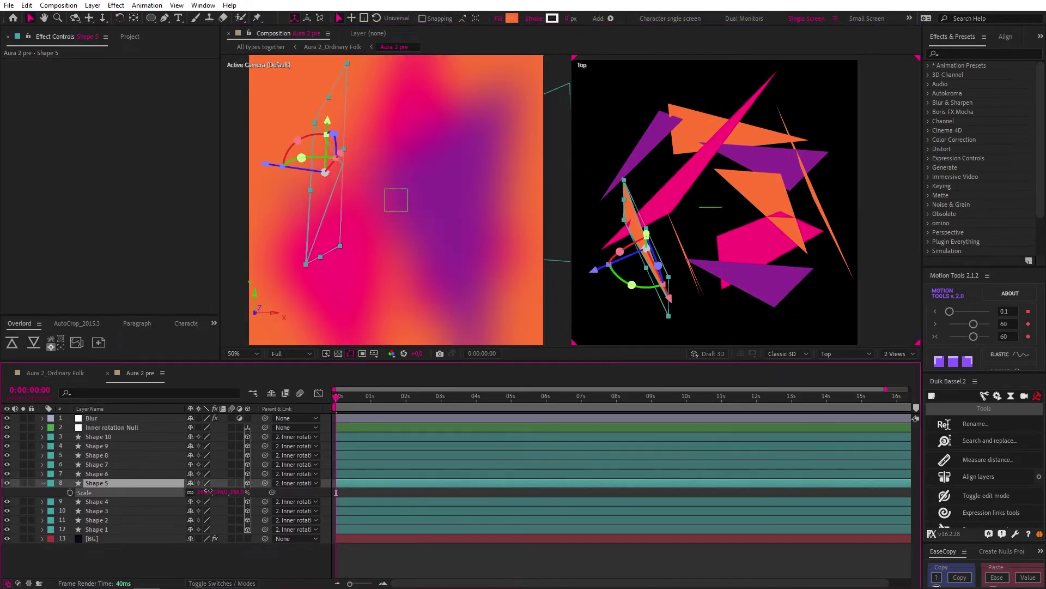
{"action": "left_click", "coordinate": [332, 47]}
{"action": "left_click_drag", "start_coordinate": [349, 396], "coordinate": [420, 406]}
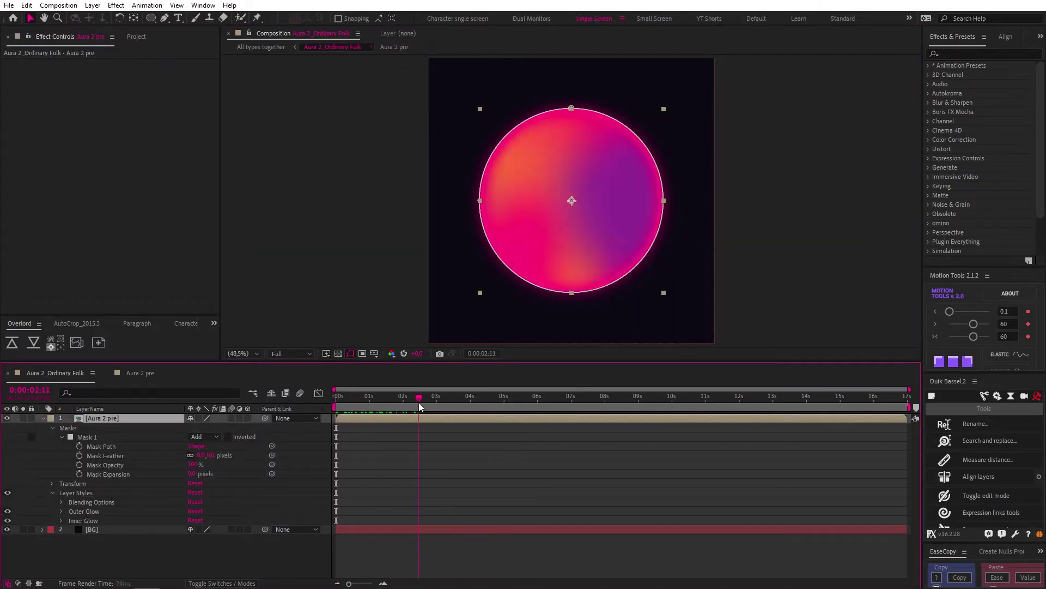
- Play the Aura 2_Ordinary Folk composition preview from the start
{"action": "key", "text": "space"}
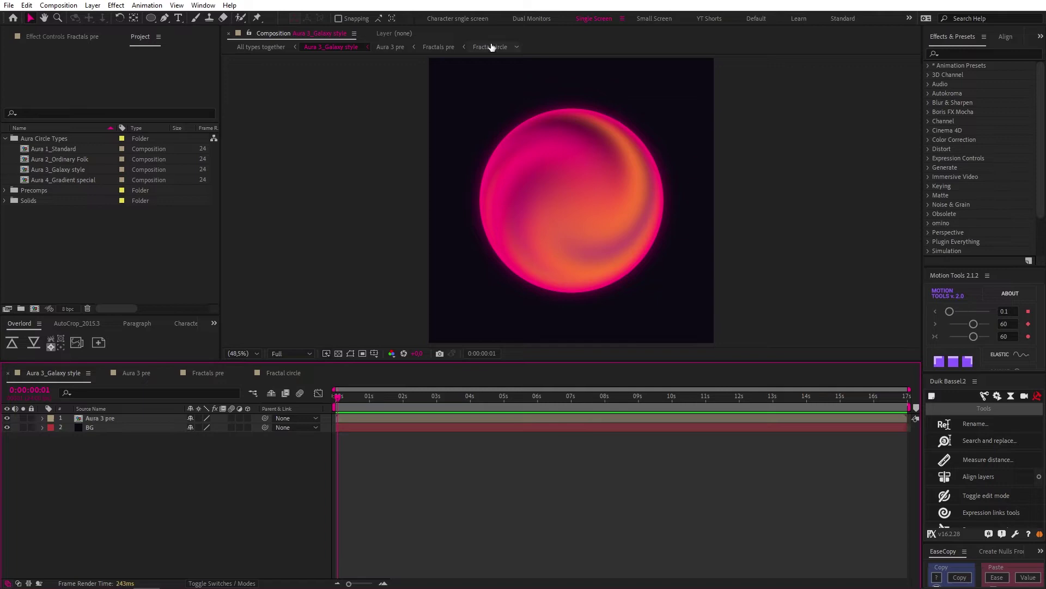
- In Fractal circle, reset Fractal Noise to Dynamic type, Spline noise, Contrast 3000 and Scale 280
{"action": "left_click", "coordinate": [490, 47]}
{"action": "left_click", "coordinate": [361, 418]}
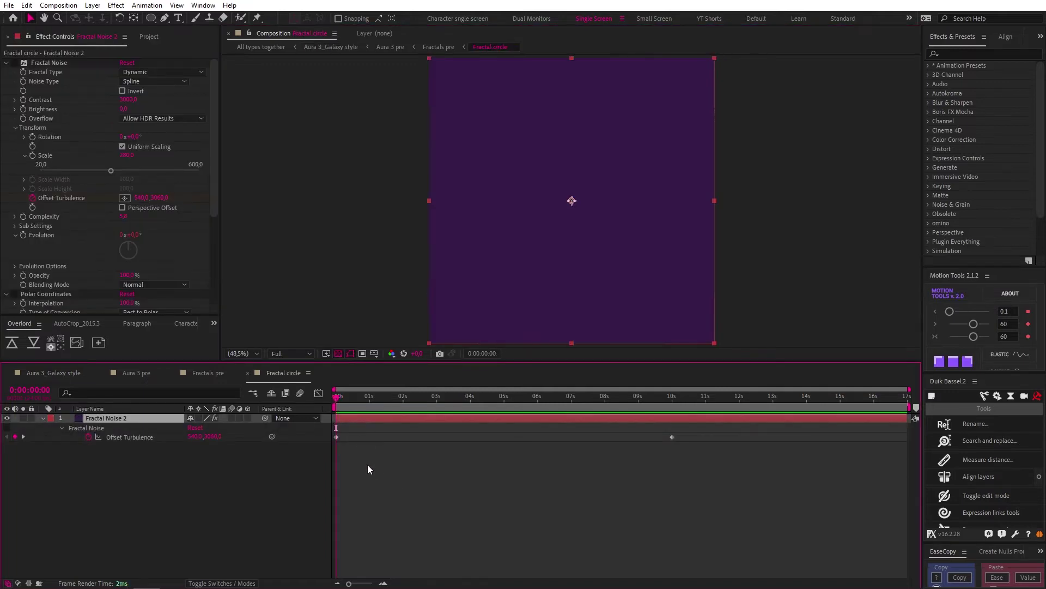
{"action": "left_click", "coordinate": [127, 62]}
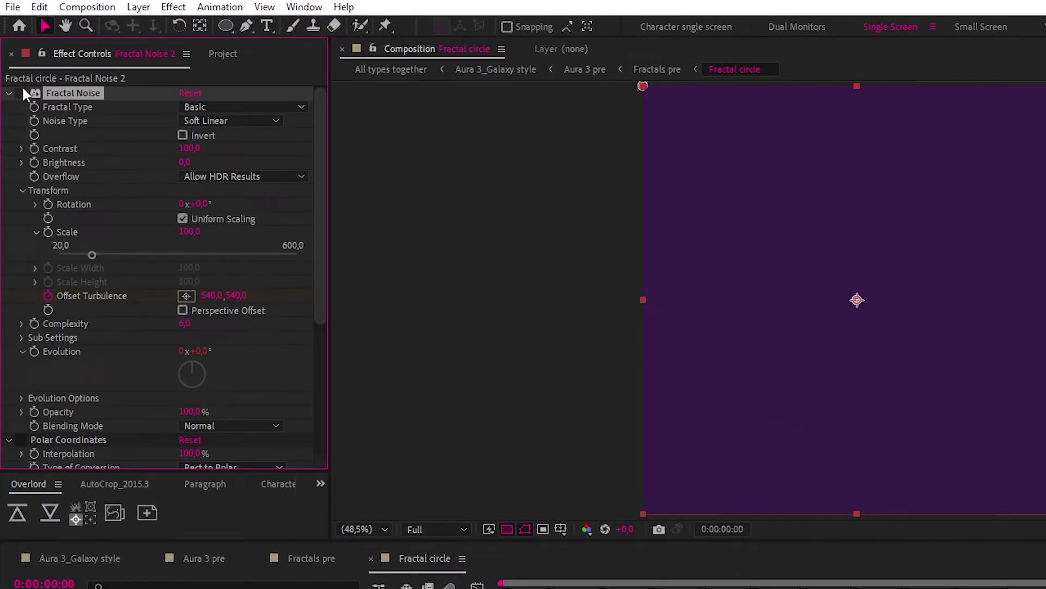
{"action": "left_click", "coordinate": [20, 92]}
{"action": "left_click", "coordinate": [194, 107]}
{"action": "left_click", "coordinate": [225, 206]}
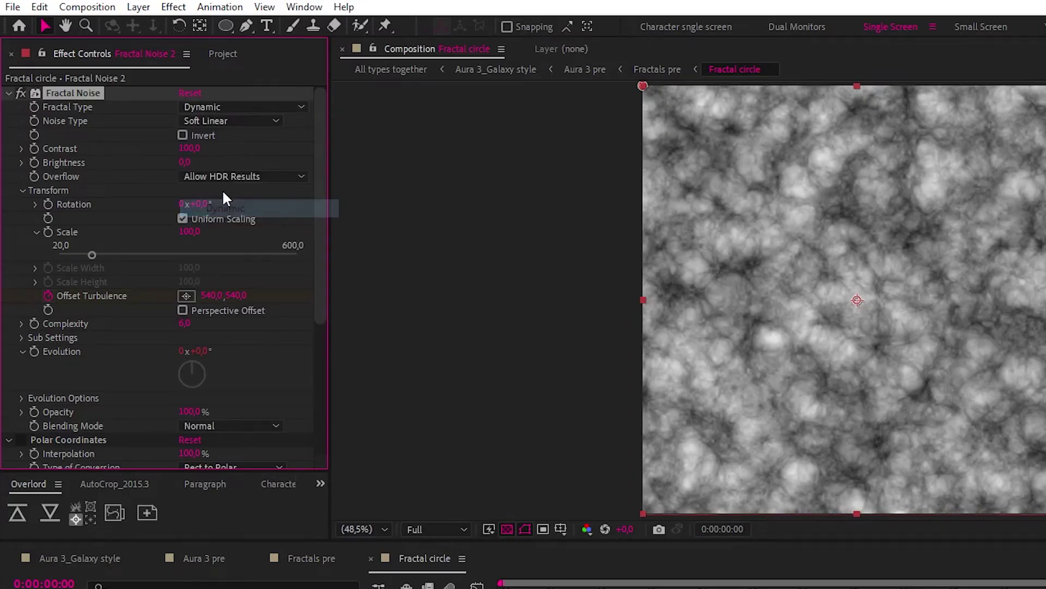
{"action": "left_click", "coordinate": [229, 120]}
{"action": "left_click", "coordinate": [221, 192]}
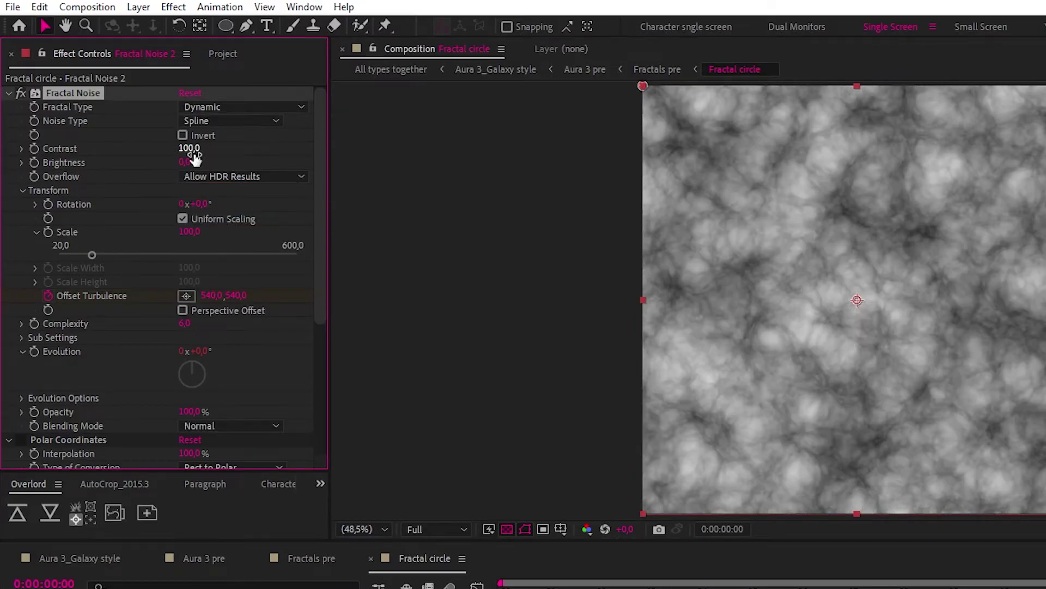
{"action": "type", "text": "3000"}
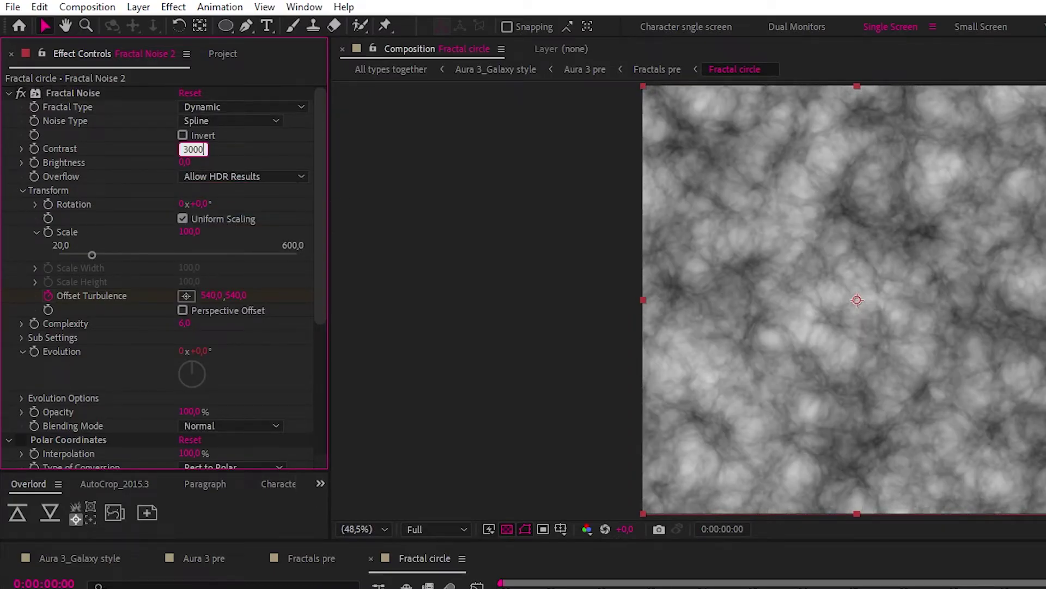
{"action": "left_click", "coordinate": [189, 233]}
{"action": "type", "text": "280"}
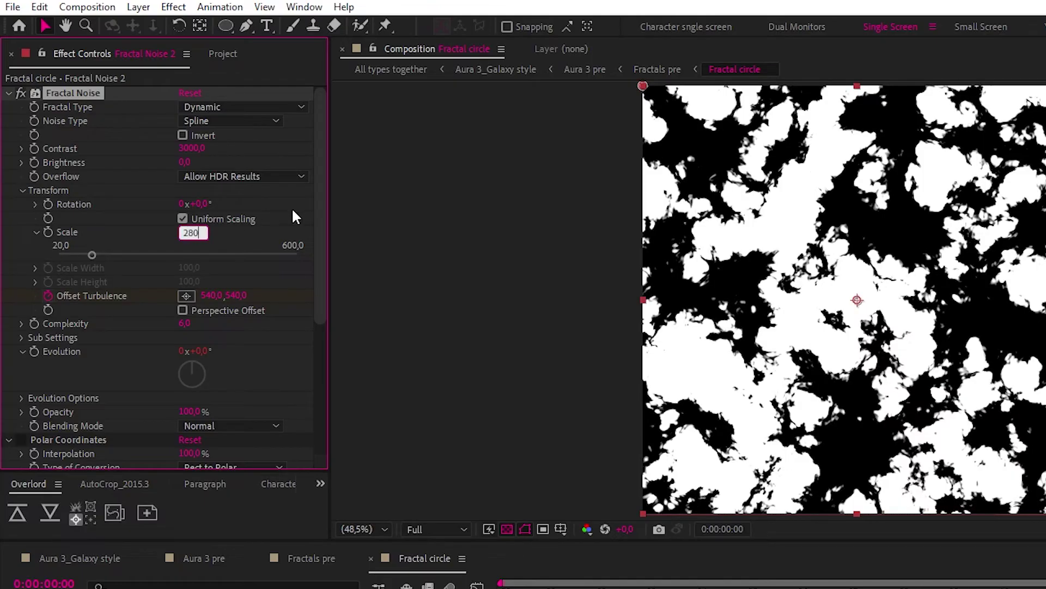
{"action": "key", "text": "Return"}
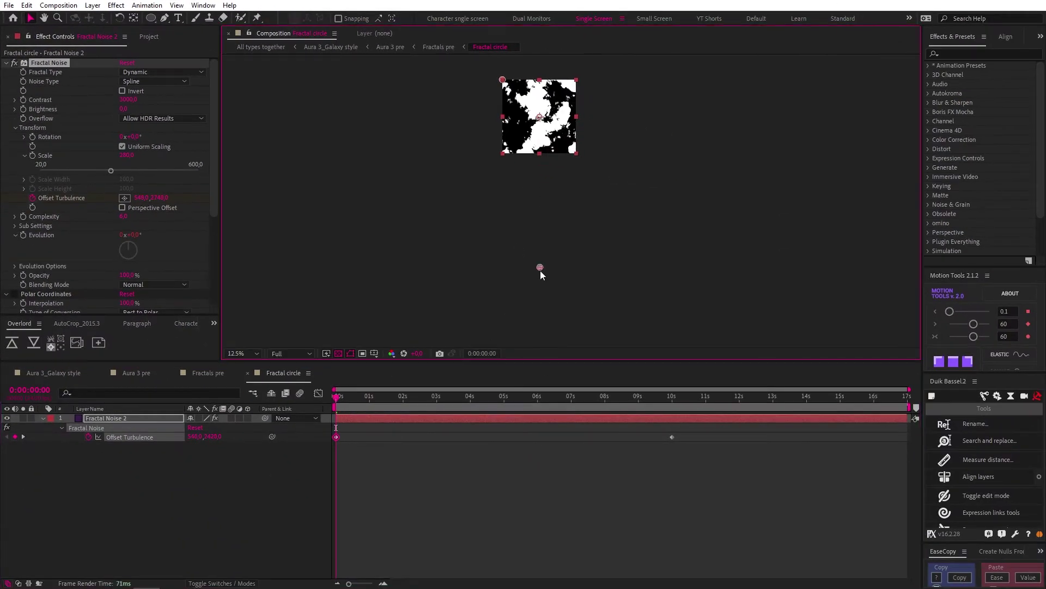
- Preview and scrub the noise, then select Evolution to drive it with time*200
{"action": "key", "text": "space"}
{"action": "left_click", "coordinate": [347, 401]}
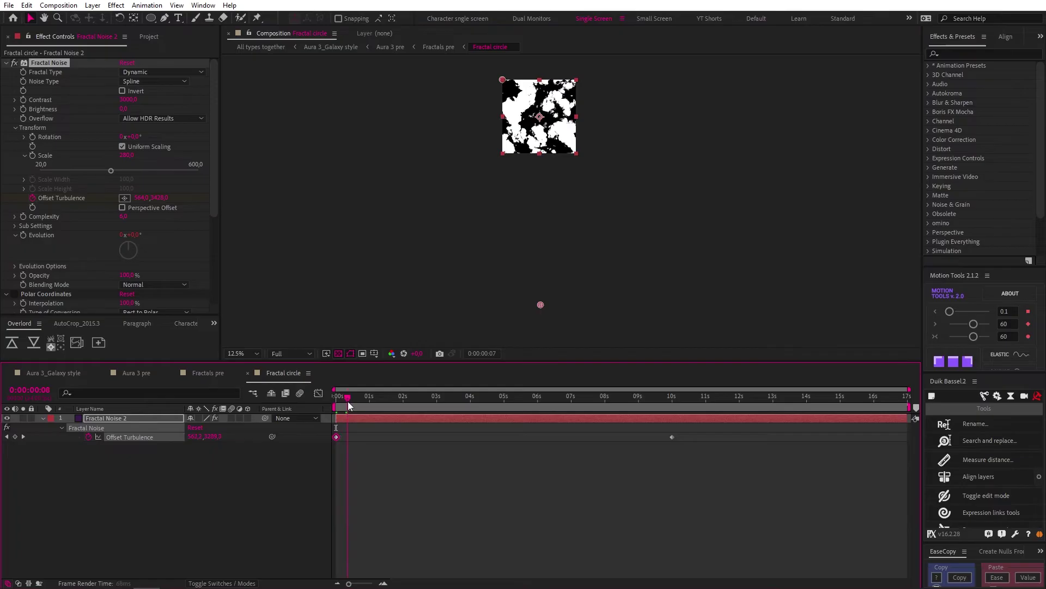
{"action": "left_click_drag", "start_coordinate": [348, 401], "coordinate": [552, 404]}
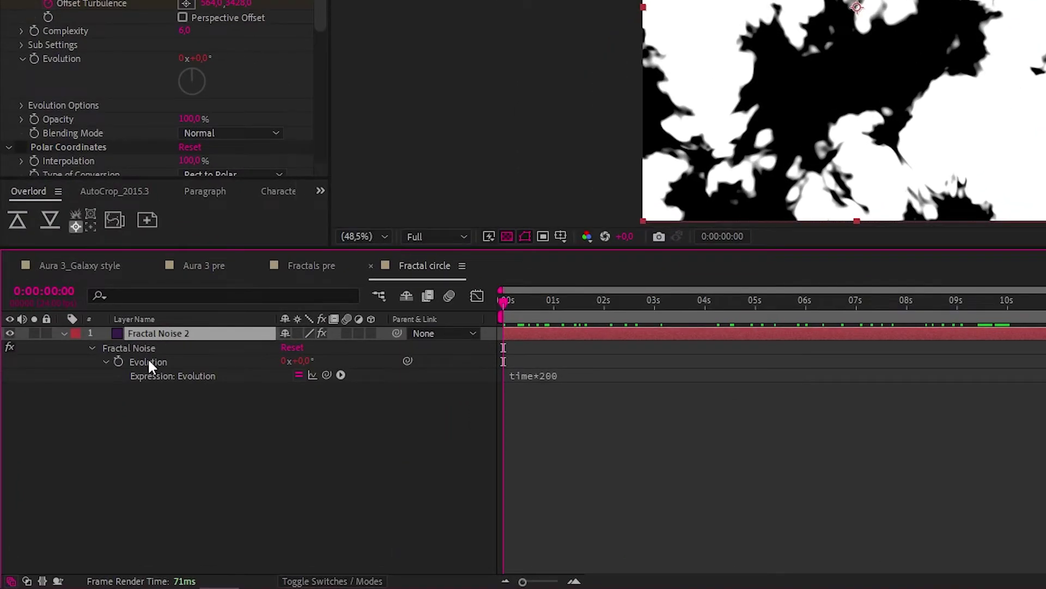
{"action": "left_click", "coordinate": [148, 361]}
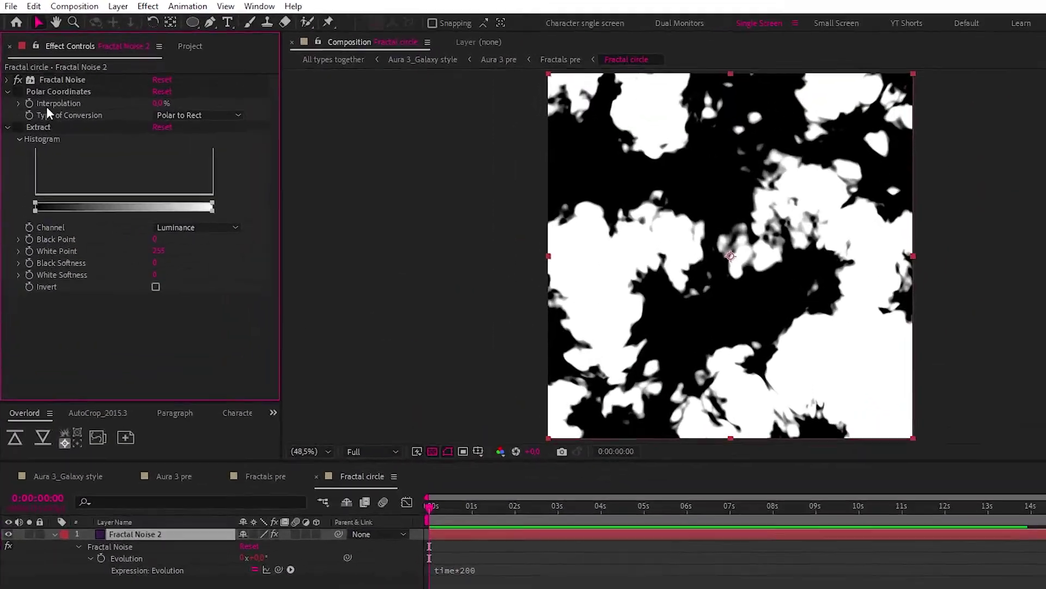
- Set Polar Coordinates to Rect to Polar with Interpolation at 100%
{"action": "left_click", "coordinate": [47, 106]}
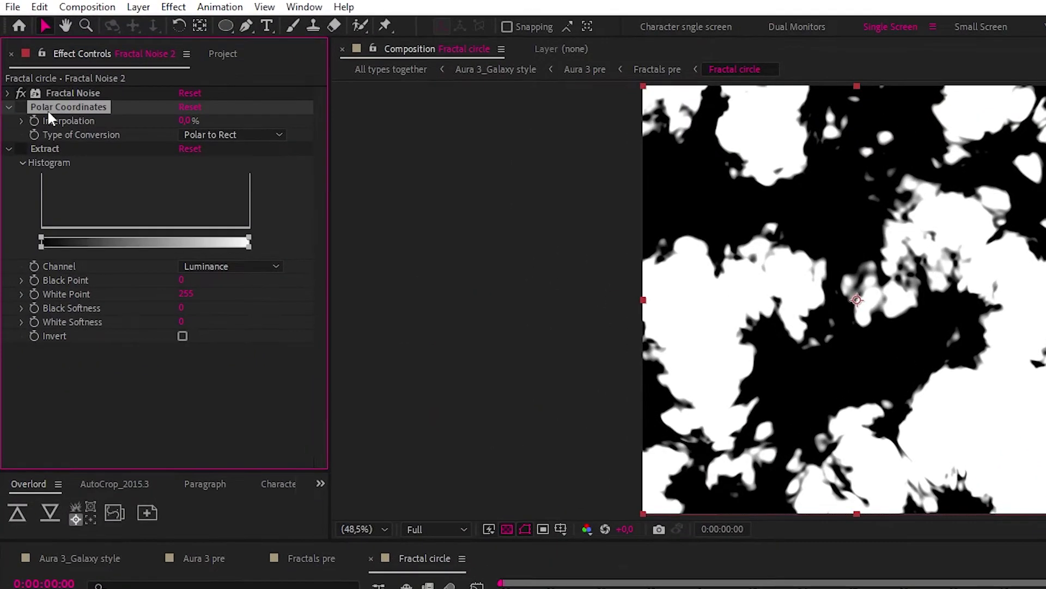
{"action": "left_click", "coordinate": [210, 135]}
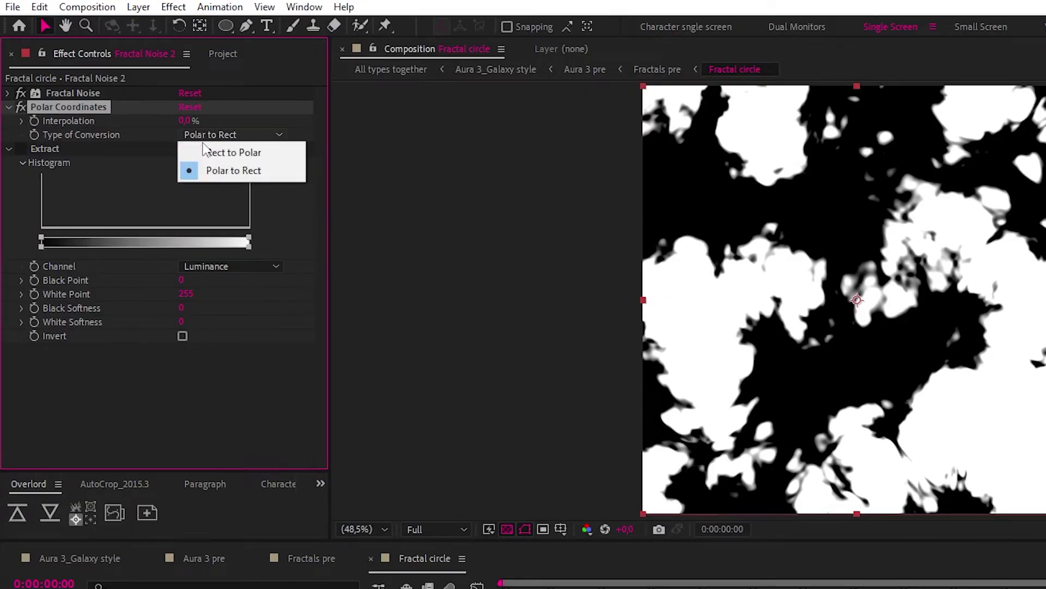
{"action": "left_click", "coordinate": [206, 150]}
{"action": "left_click_drag", "start_coordinate": [196, 119], "coordinate": [569, 115]}
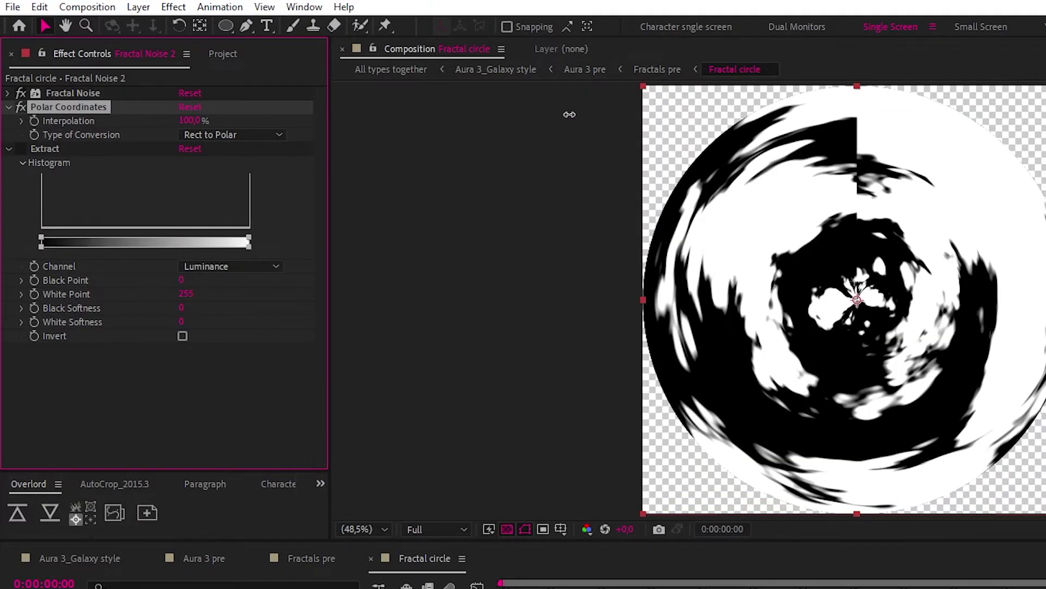
{"action": "left_click", "coordinate": [224, 360]}
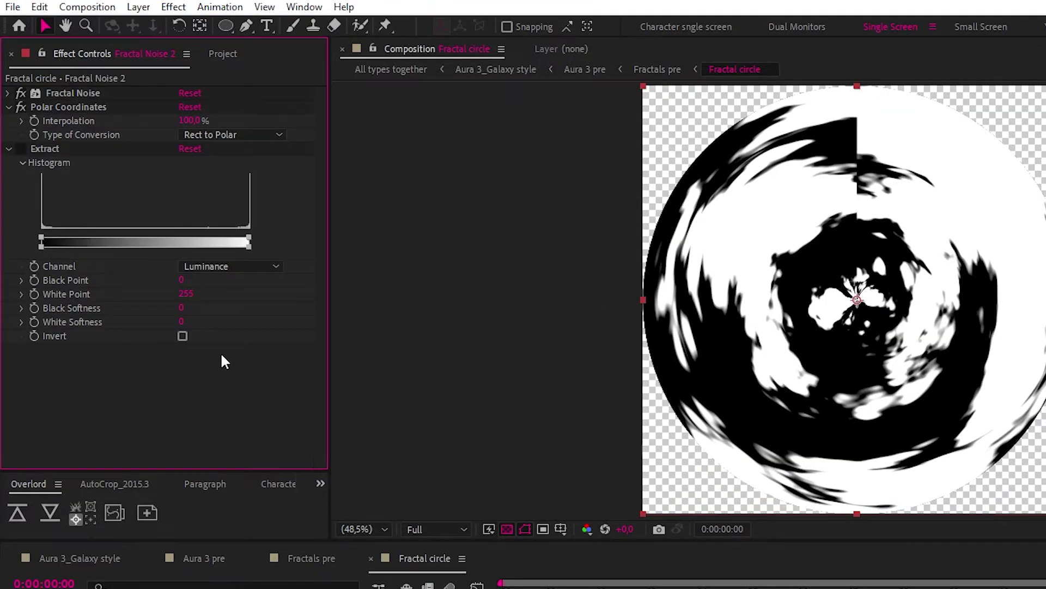
- Enable Extract and raise its black point to 241 so dark areas turn transparent
{"action": "left_click", "coordinate": [37, 147]}
{"action": "left_click", "coordinate": [20, 148]}
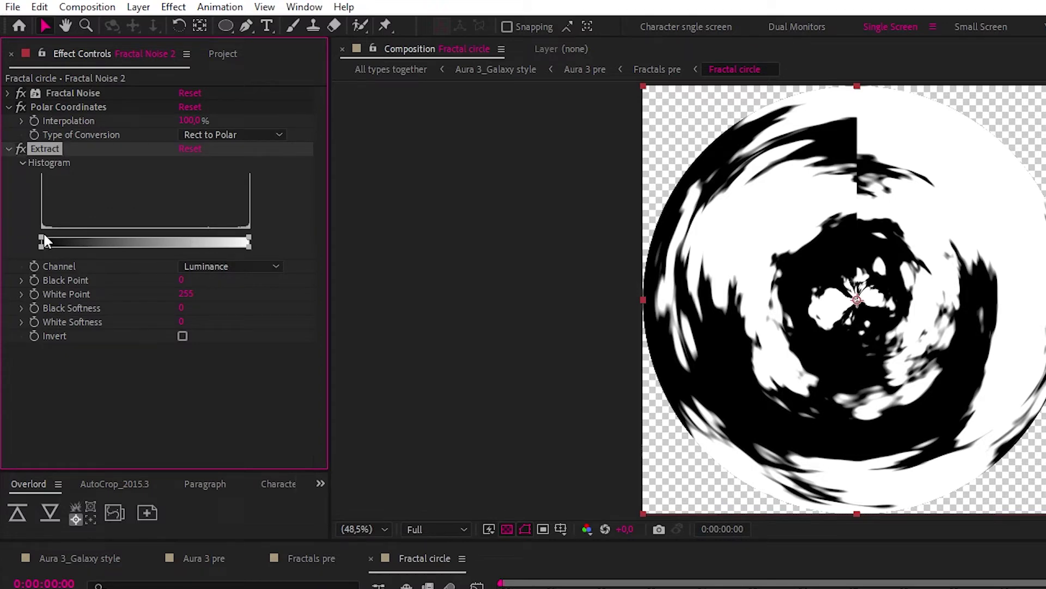
{"action": "left_click_drag", "start_coordinate": [42, 241], "coordinate": [191, 239]}
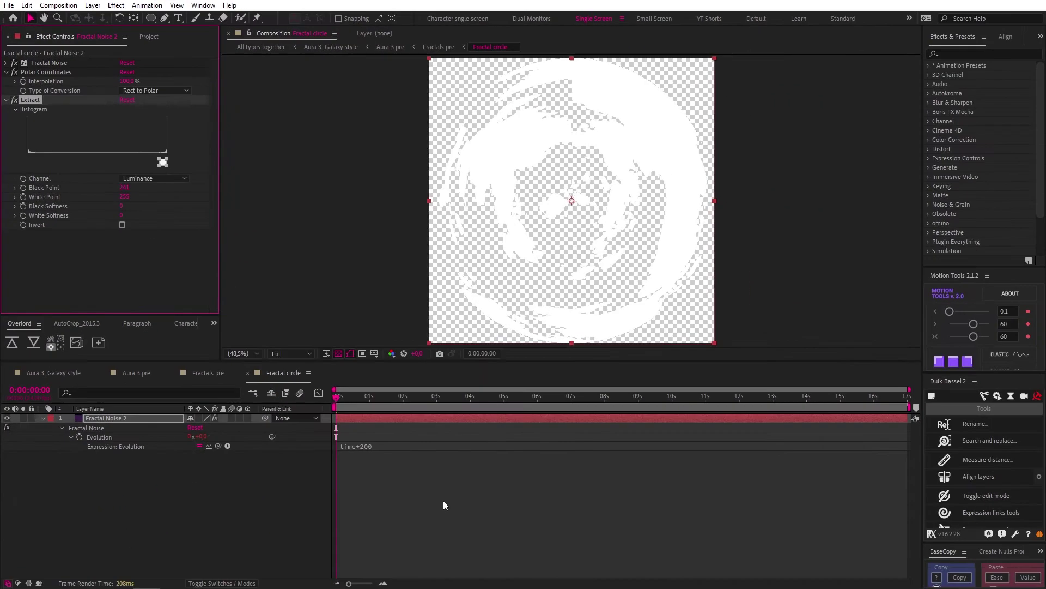
- Go up to Fractals pre and check the orange, pink and purple Fractal circle layers
{"action": "left_click", "coordinate": [486, 417]}
{"action": "left_click", "coordinate": [449, 49]}
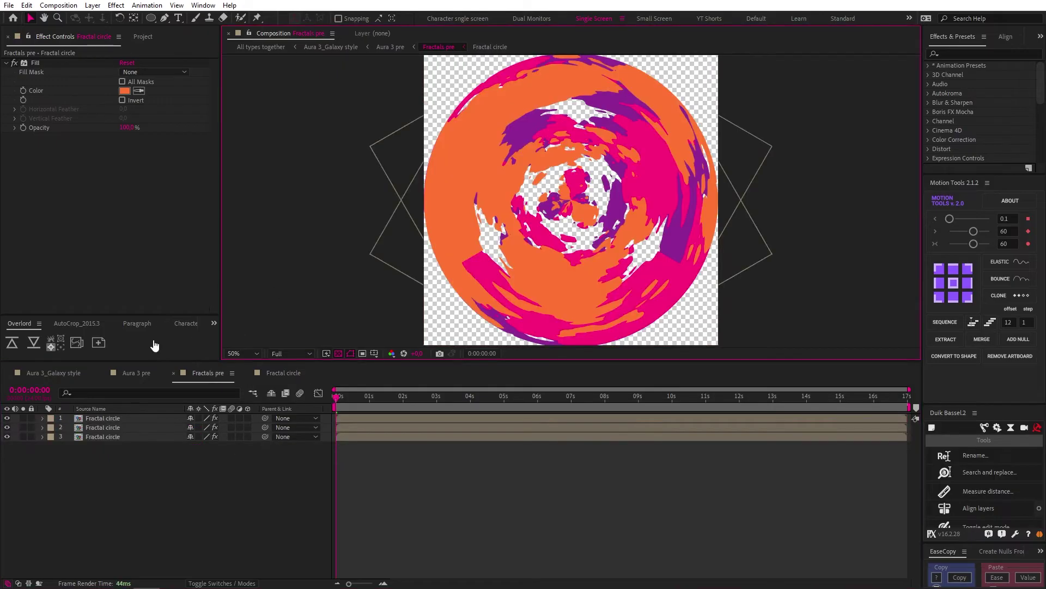
{"action": "left_click", "coordinate": [110, 418]}
{"action": "left_click", "coordinate": [114, 428]}
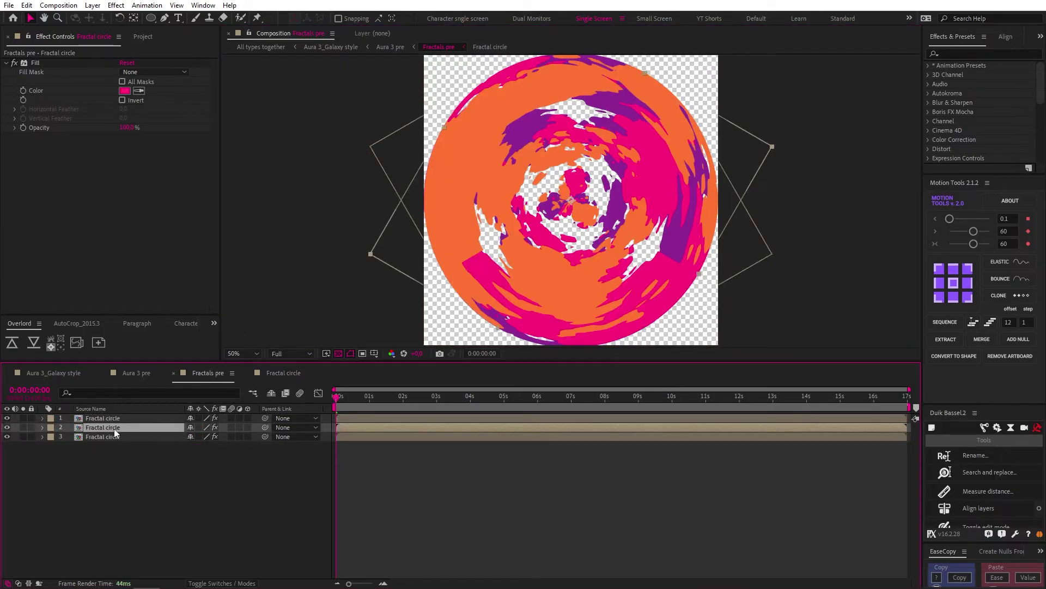
{"action": "left_click", "coordinate": [117, 436]}
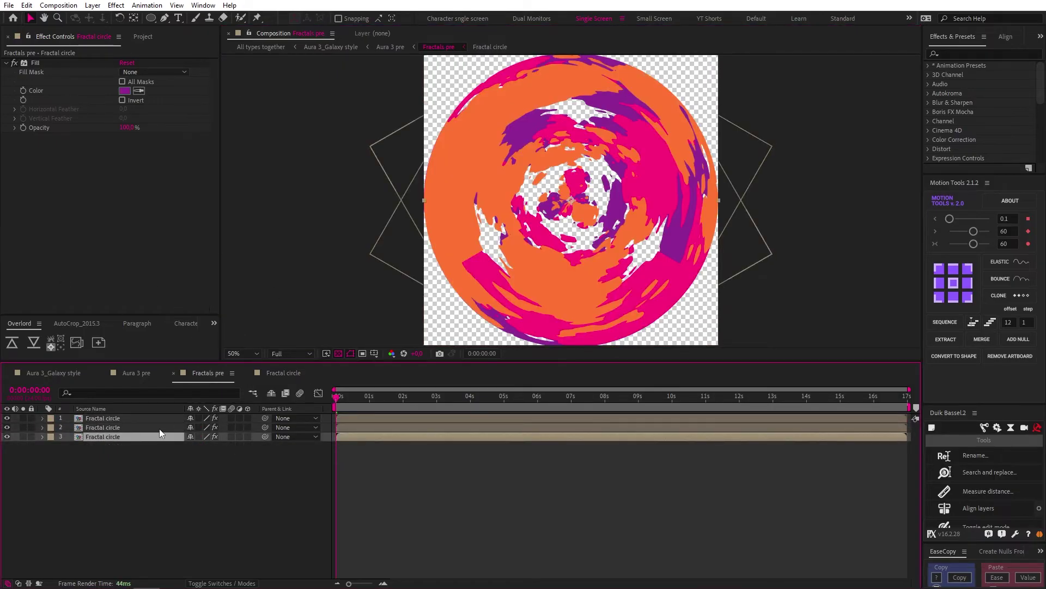
{"action": "left_click", "coordinate": [116, 418]}
{"action": "key", "text": "ctrl+Down"}
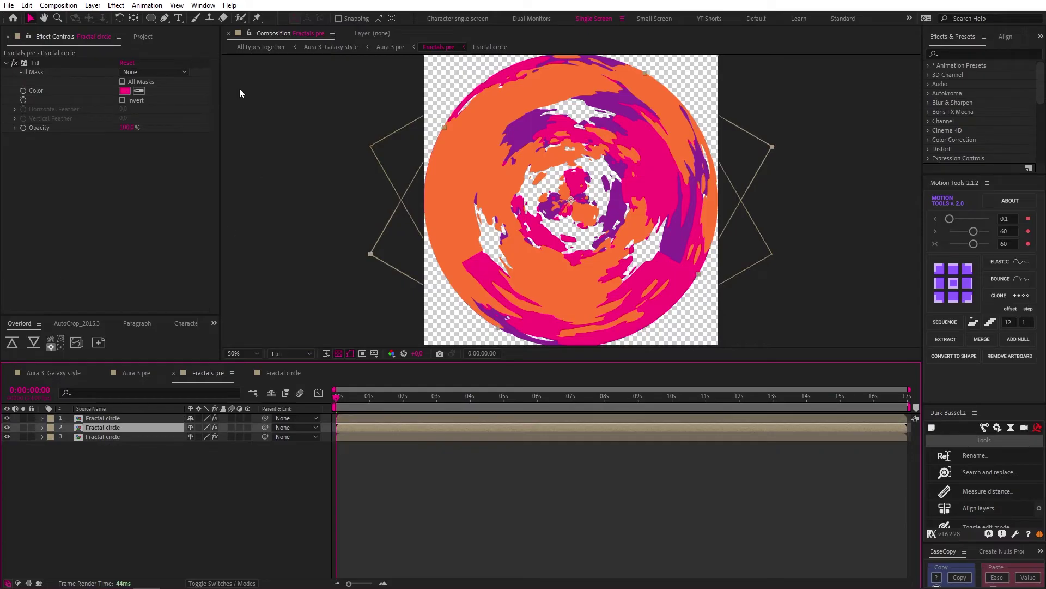
- Stagger the three Fractal circle layers with Motion Tools Sequence, move them to 0s, and preview
{"action": "key", "text": "ctrl+a"}
{"action": "key", "text": "r"}
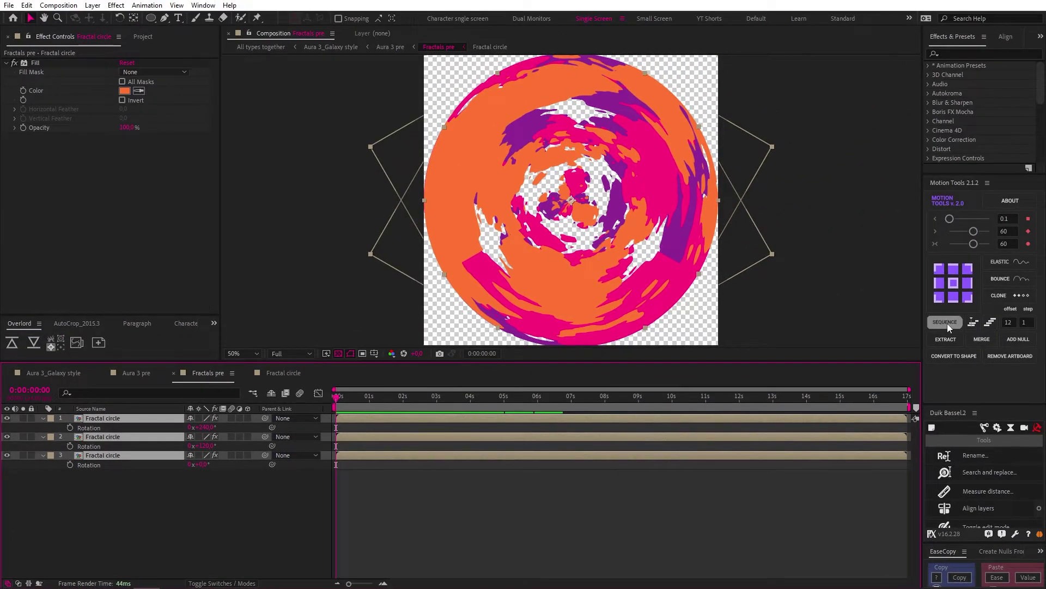
{"action": "left_click", "coordinate": [946, 322]}
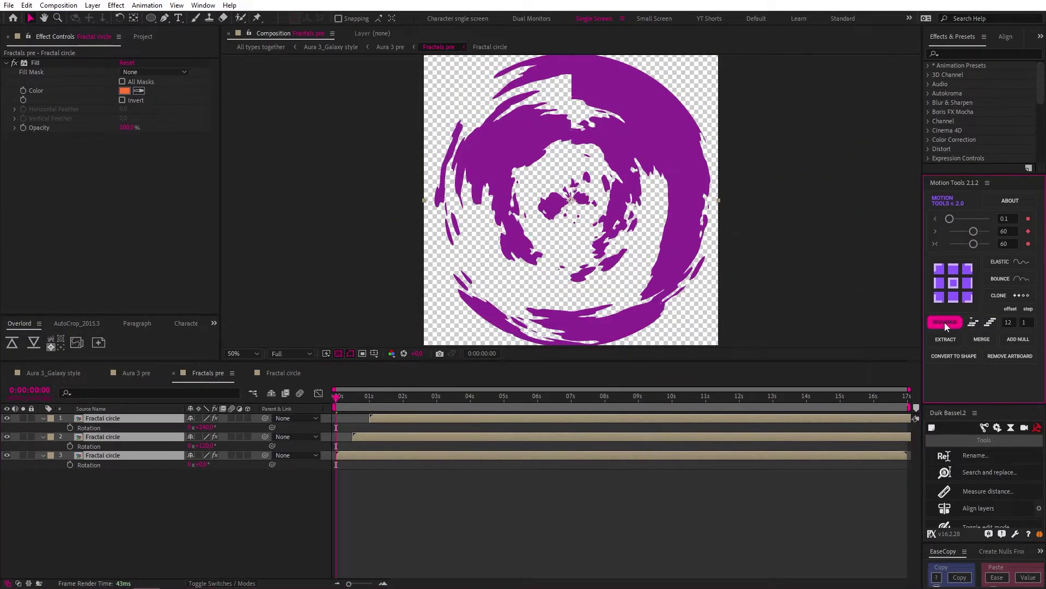
{"action": "left_click_drag", "start_coordinate": [456, 421], "coordinate": [426, 423]}
{"action": "left_click", "coordinate": [443, 492]}
{"action": "key", "text": "space"}
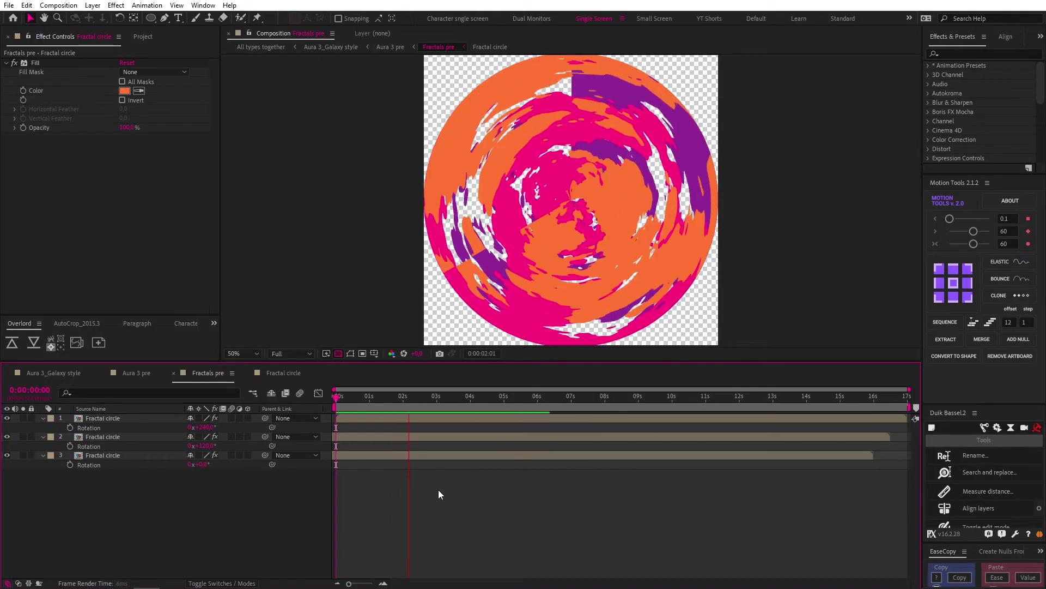
{"action": "key", "text": "space"}
- In Aura 3 pre, set the Fast Box Blur radius to 40
{"action": "left_click", "coordinate": [390, 47]}
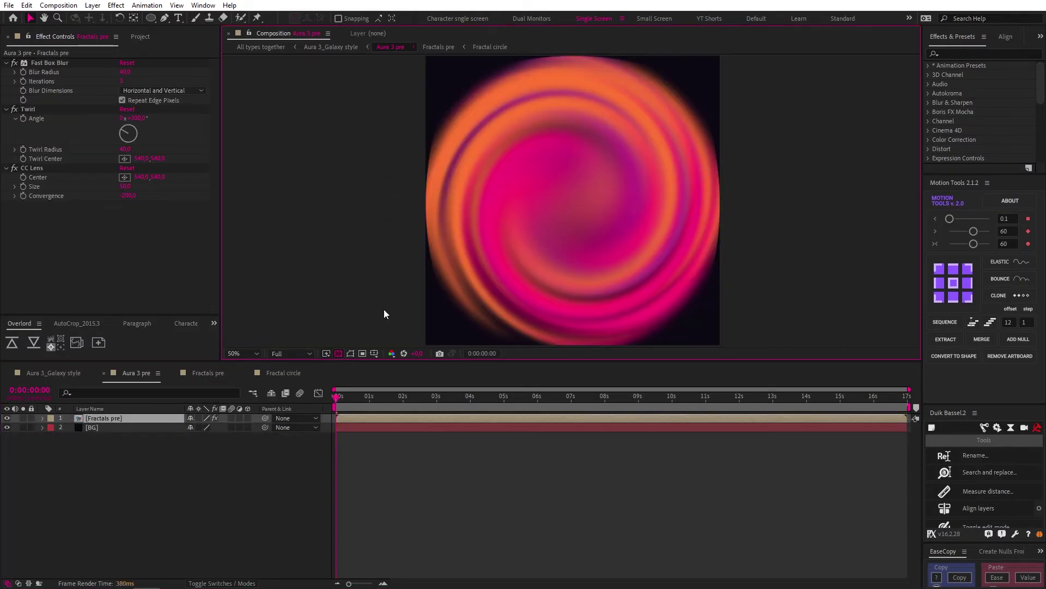
{"action": "key", "text": "s"}
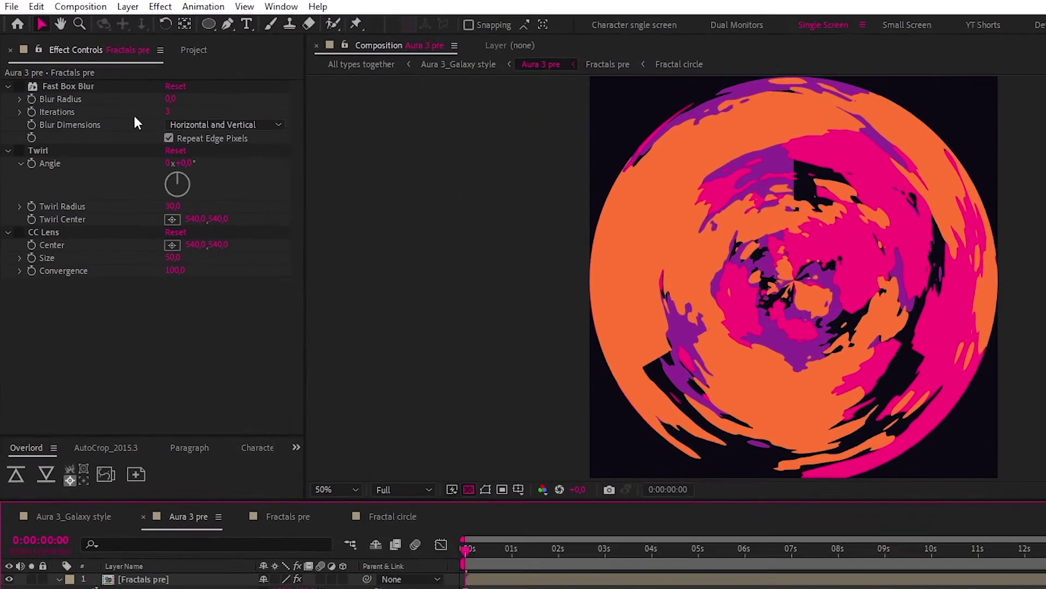
{"action": "left_click", "coordinate": [48, 63]}
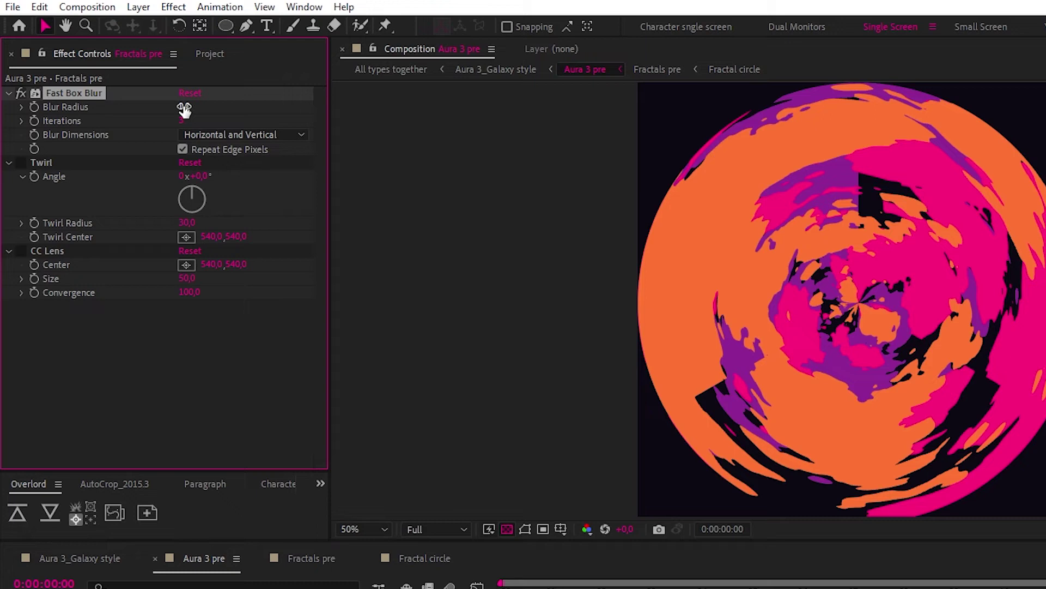
{"action": "type", "text": "40"}
{"action": "key", "text": "Return"}
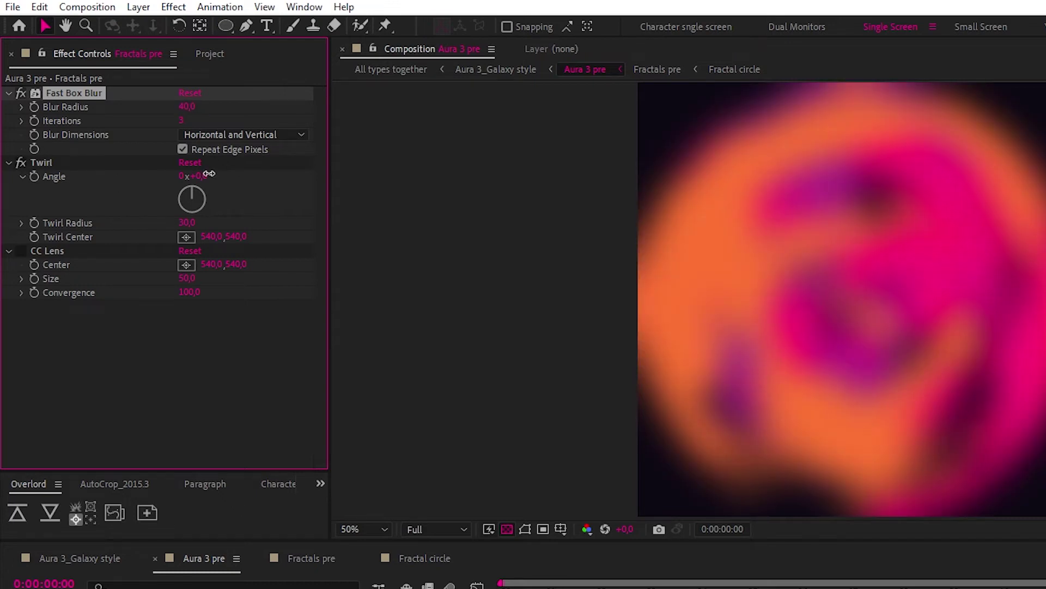
- Set Twirl angle 300° and radius 40, and enable CC Lens with Convergence -200
{"action": "left_click_drag", "start_coordinate": [208, 176], "coordinate": [479, 207]}
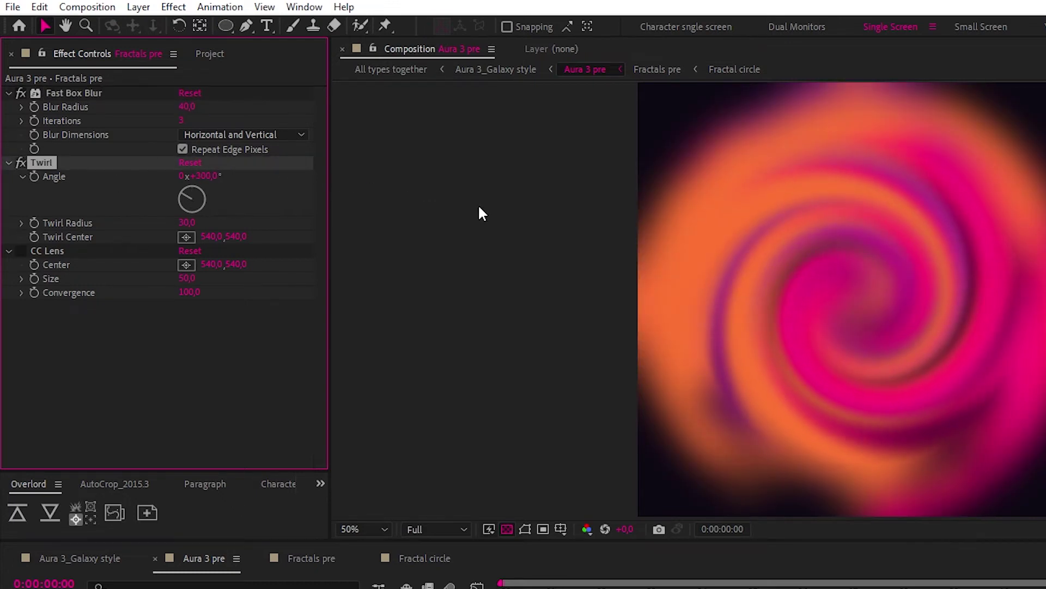
{"action": "left_click_drag", "start_coordinate": [191, 222], "coordinate": [197, 222]}
{"action": "left_click", "coordinate": [28, 254]}
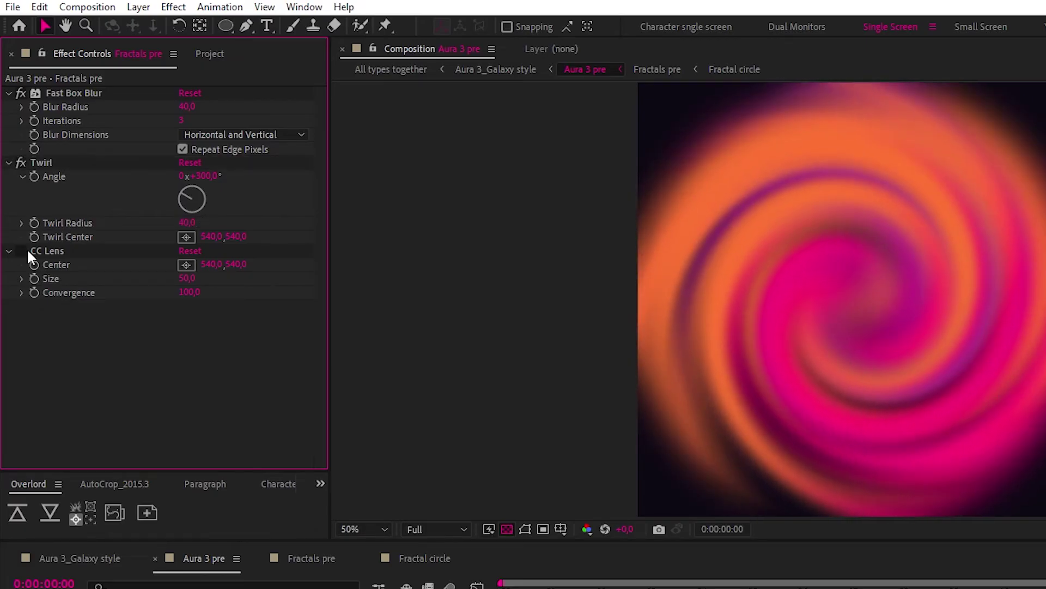
{"action": "left_click", "coordinate": [21, 252]}
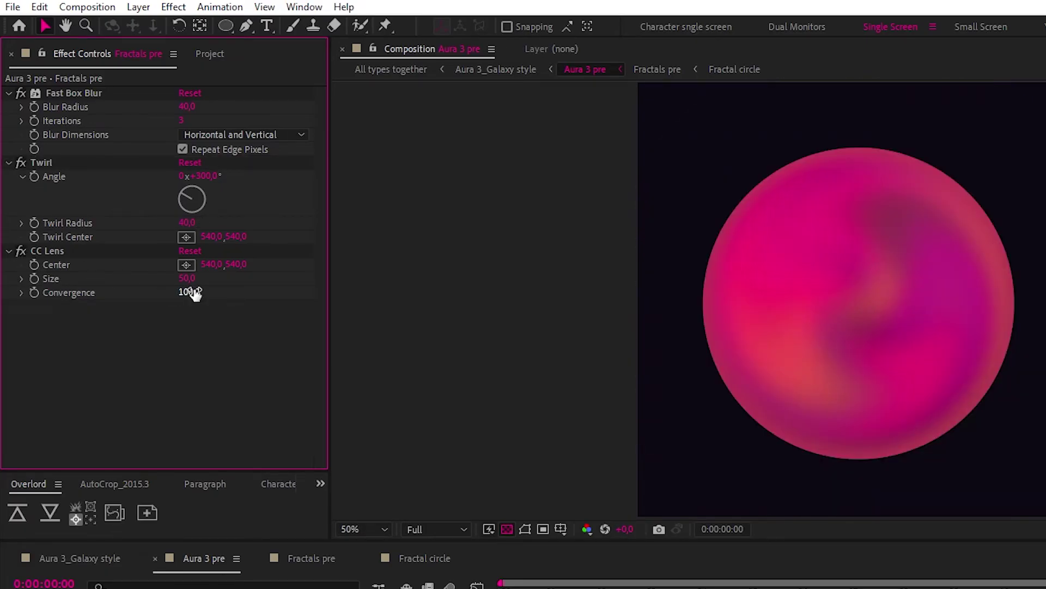
{"action": "left_click_drag", "start_coordinate": [193, 293], "coordinate": [25, 248]}
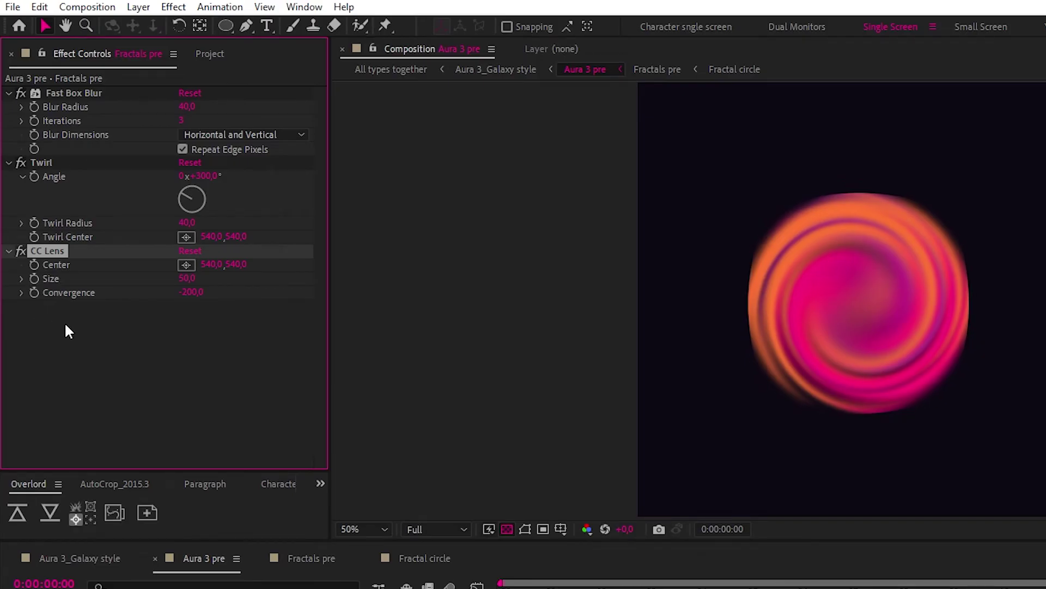
{"action": "left_click", "coordinate": [140, 334]}
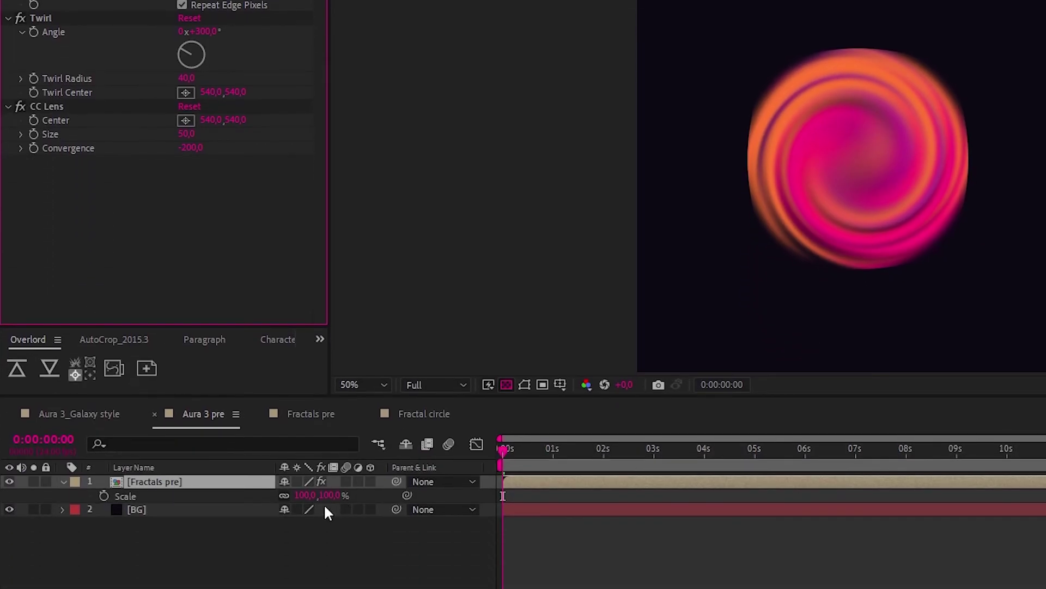
- Scale the Fractals pre layer to 200%, check its rotation expression, and return to Aura 3_Galaxy style
{"action": "left_click", "coordinate": [303, 494]}
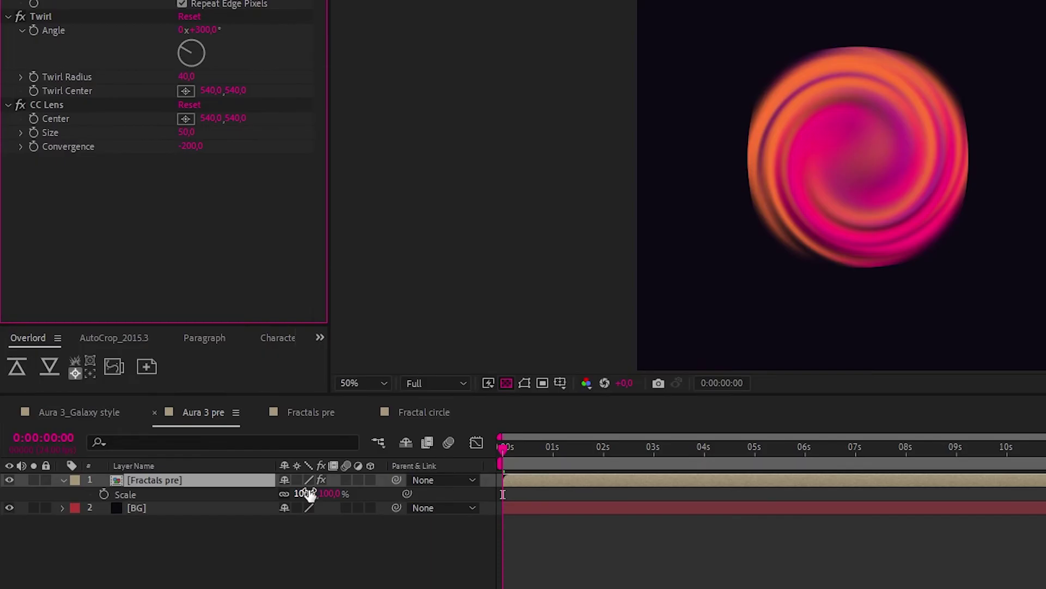
{"action": "type", "text": "200"}
{"action": "key", "text": "Return"}
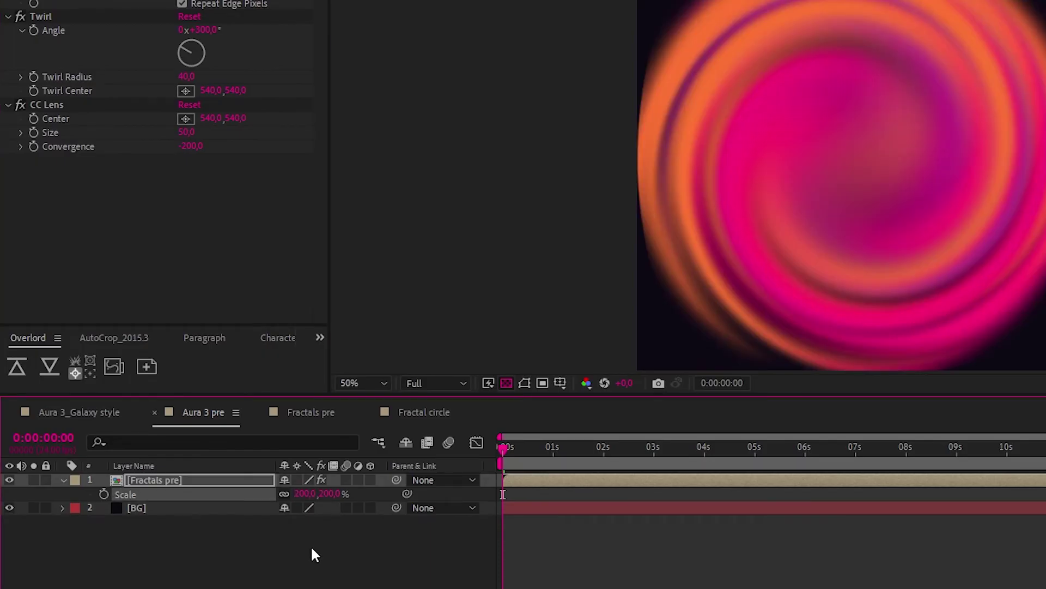
{"action": "left_click", "coordinate": [311, 554]}
{"action": "left_click", "coordinate": [532, 482]}
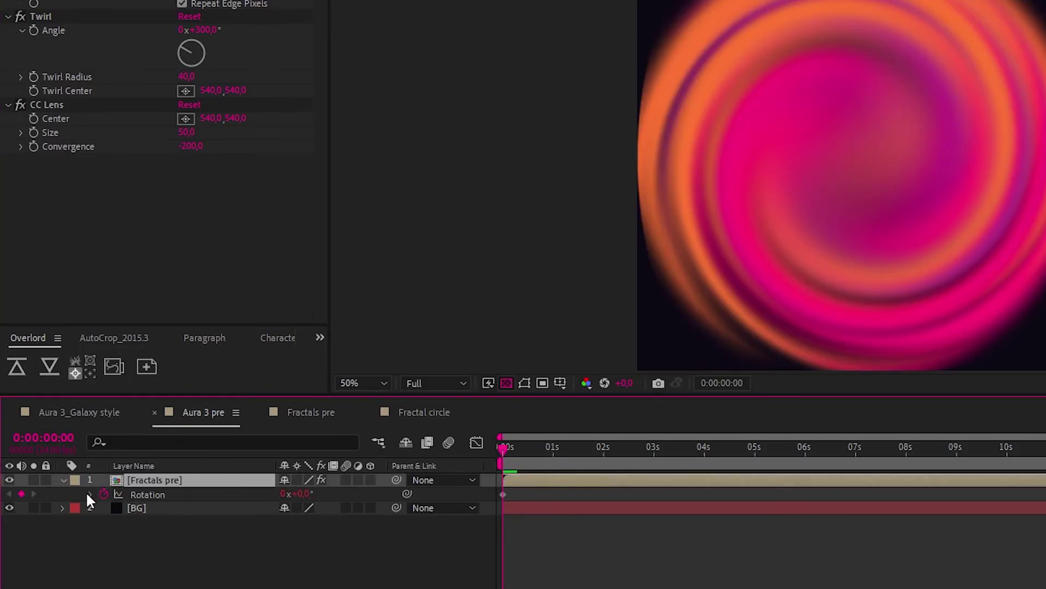
{"action": "left_click", "coordinate": [88, 493]}
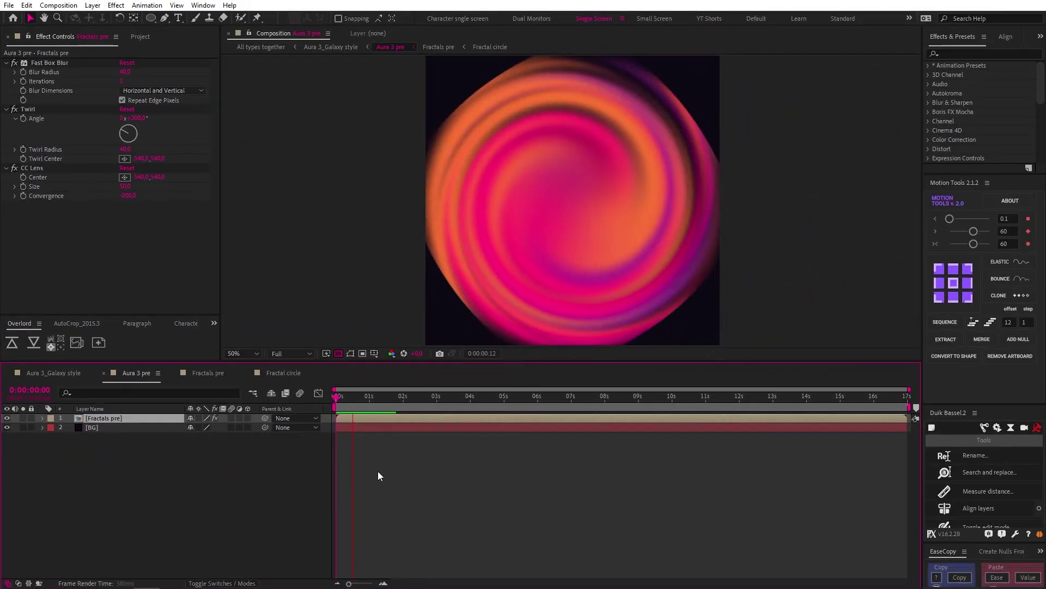
{"action": "key", "text": "ctrl+alt+shift+Up"}
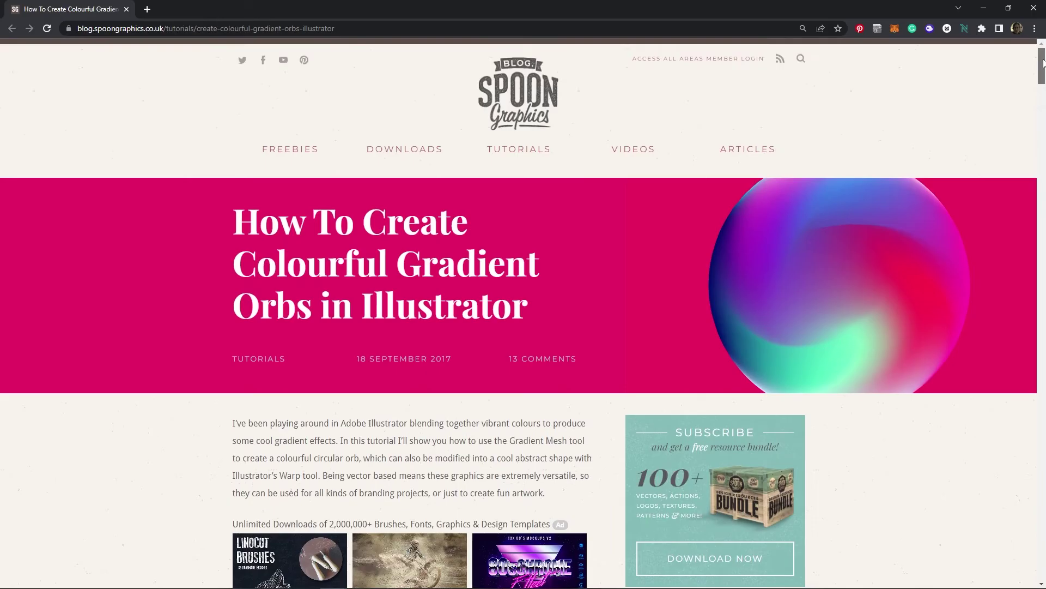
- Scroll the spoongraphics gradient orb tutorial down to its example orb images
{"action": "scroll", "coordinate": [1044, 69], "scroll_direction": "down", "scroll_amount": 3}
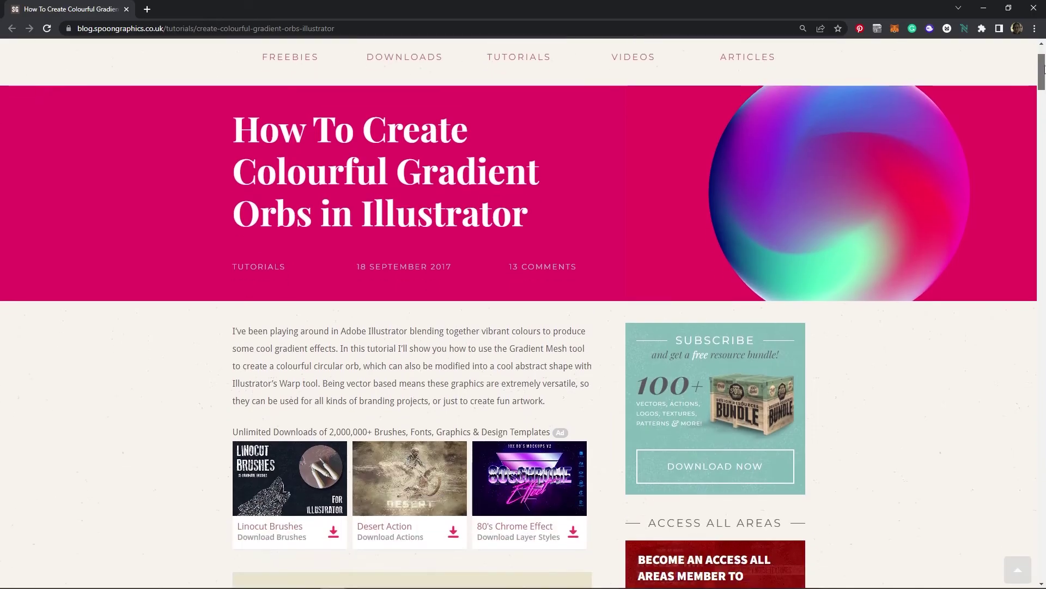
{"action": "left_click_drag", "start_coordinate": [1044, 69], "coordinate": [1044, 93]}
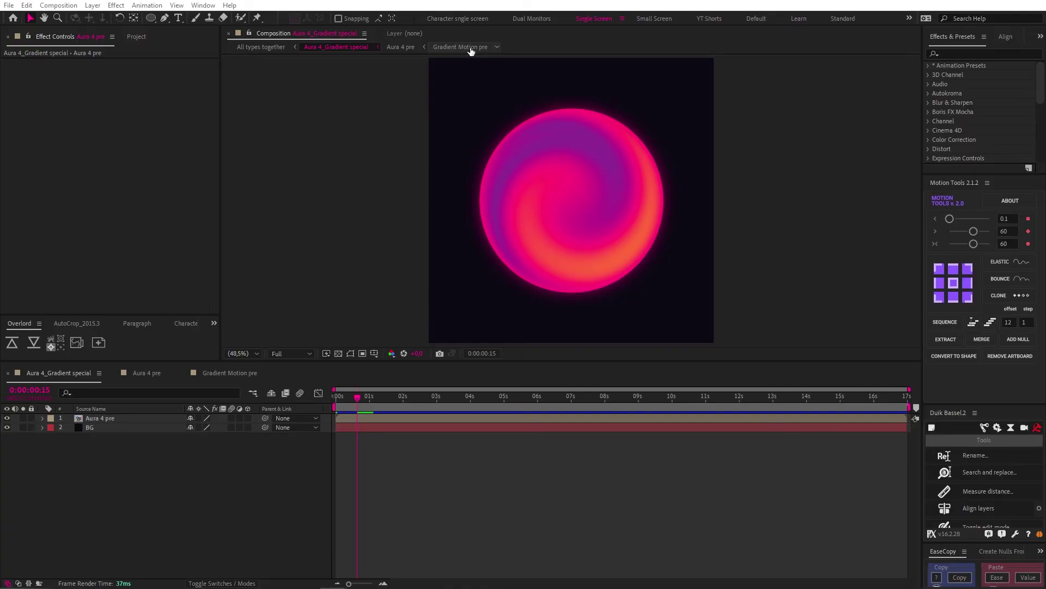
- In Gradient Motion pre, duplicate Gradient 1 and keyframe Gradient 2 sliding left from 0s to 2s
{"action": "left_click", "coordinate": [460, 48]}
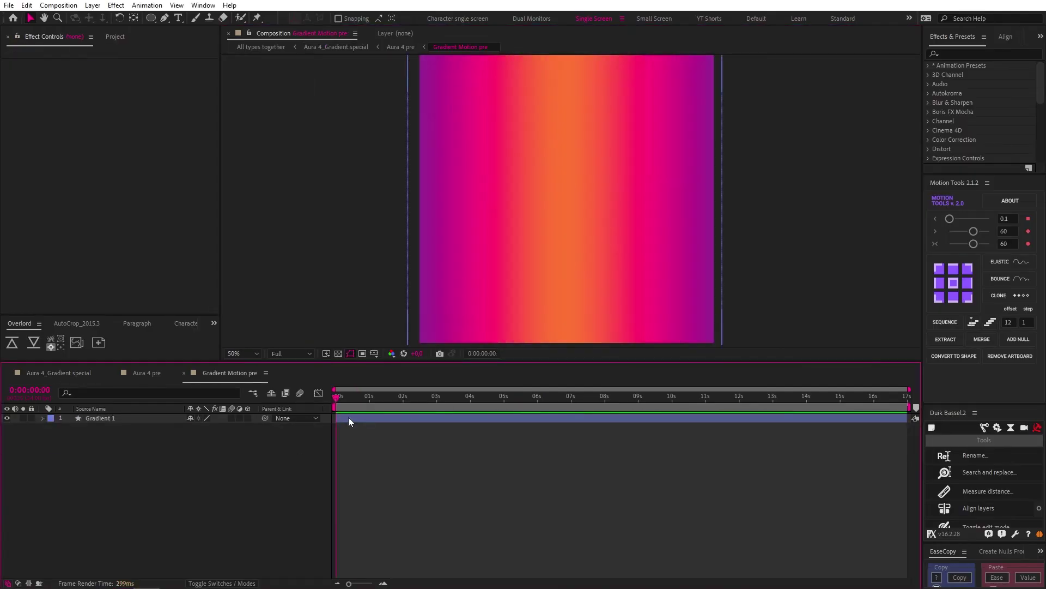
{"action": "left_click", "coordinate": [349, 421]}
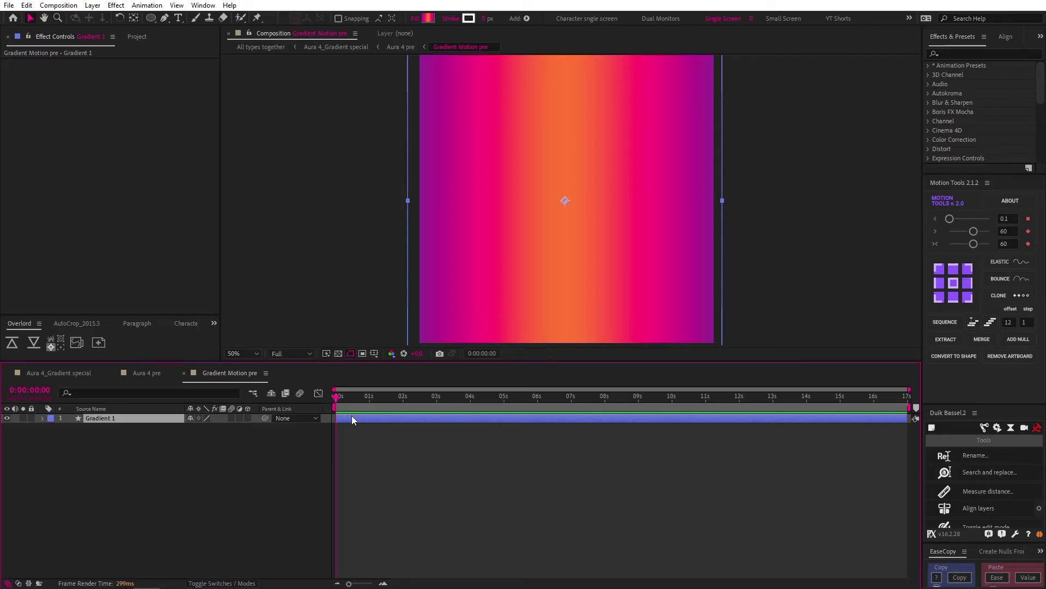
{"action": "key", "text": "p"}
{"action": "key", "text": "ctrl+d"}
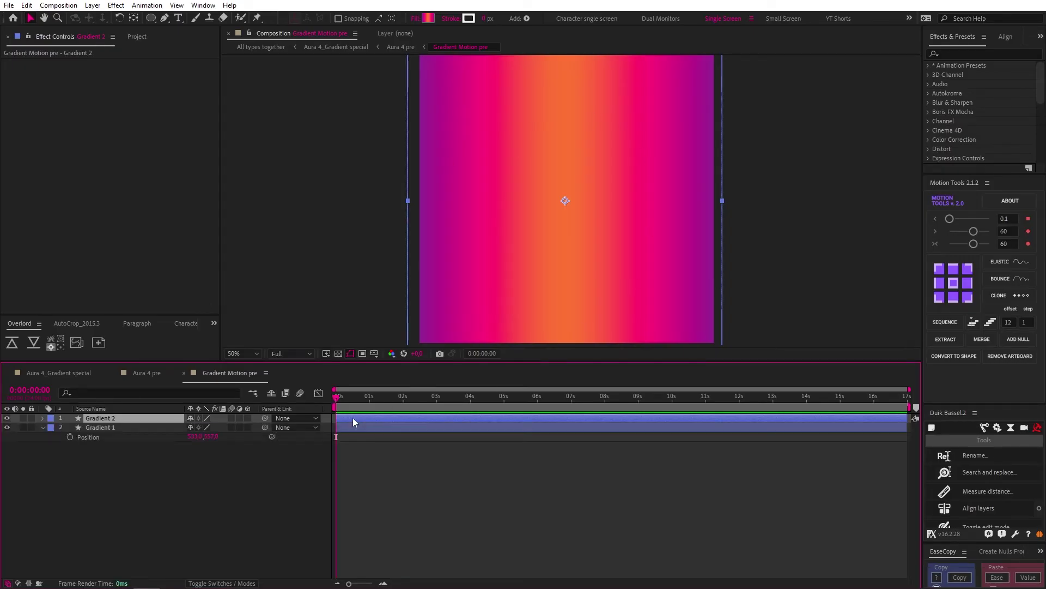
{"action": "key", "text": "alt+shift+p"}
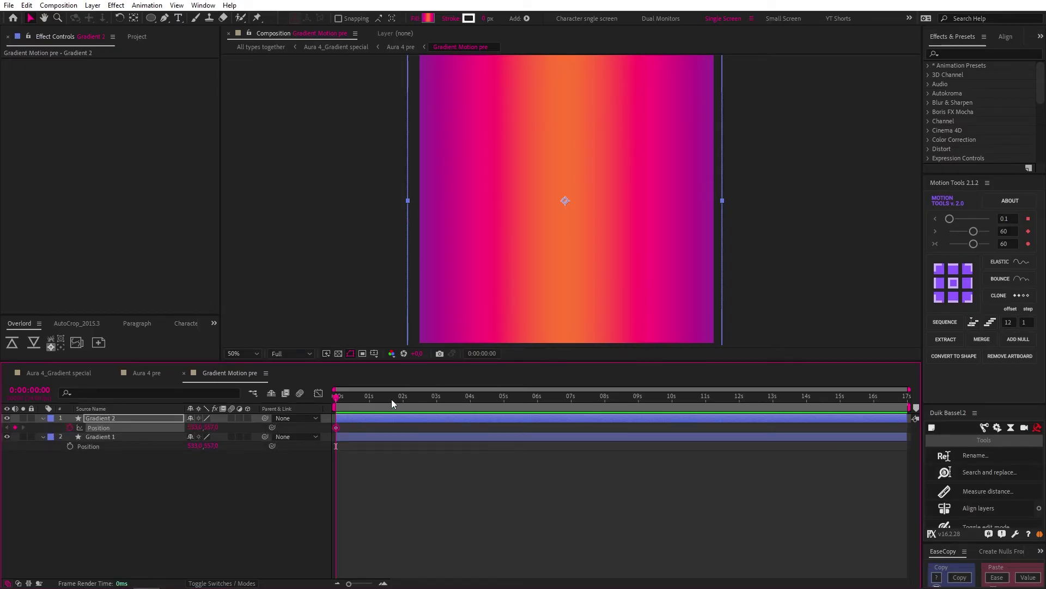
{"action": "left_click_drag", "start_coordinate": [391, 398], "coordinate": [404, 402]}
{"action": "key", "text": "alt+shift+p"}
{"action": "left_click_drag", "start_coordinate": [577, 205], "coordinate": [288, 200]}
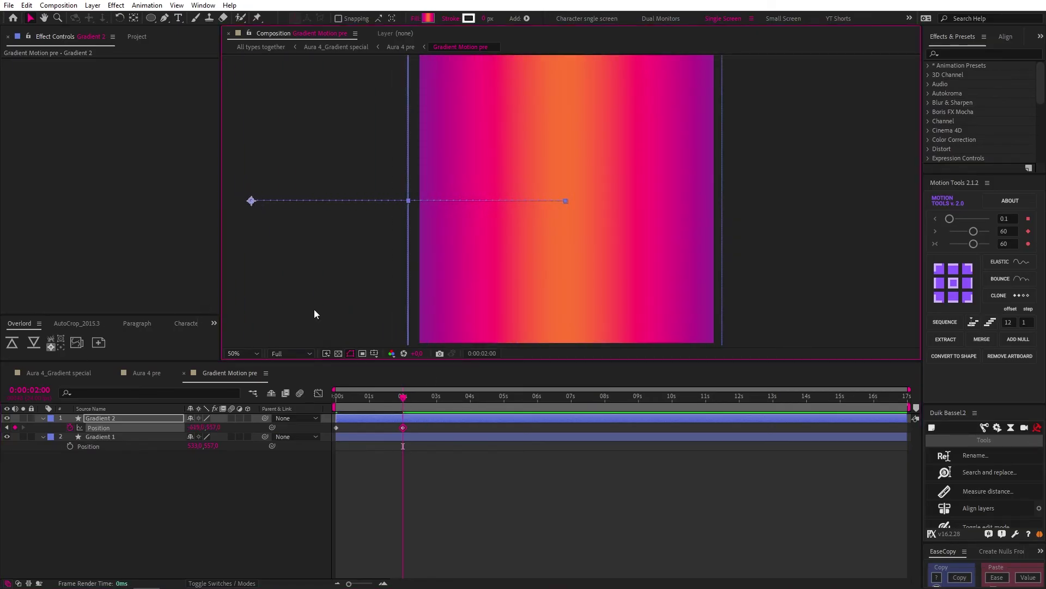
- Parent Gradient 1 to Gradient 2 and scrub back through the motion
{"action": "left_click", "coordinate": [413, 463]}
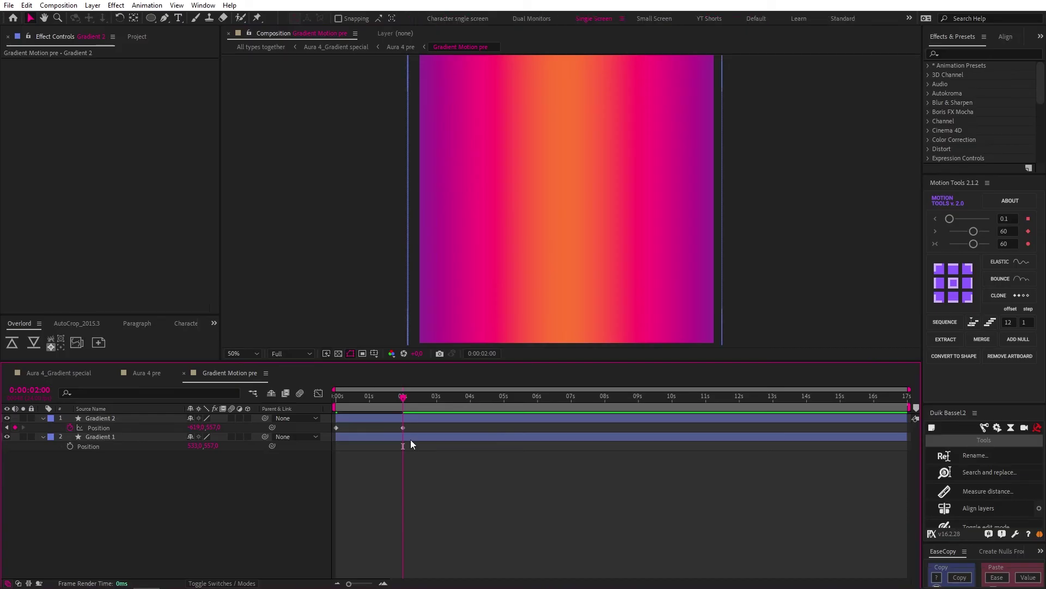
{"action": "left_click", "coordinate": [410, 438]}
{"action": "left_click_drag", "start_coordinate": [266, 437], "coordinate": [168, 417]}
{"action": "left_click_drag", "start_coordinate": [403, 396], "coordinate": [338, 391]}
{"action": "left_click", "coordinate": [93, 427]}
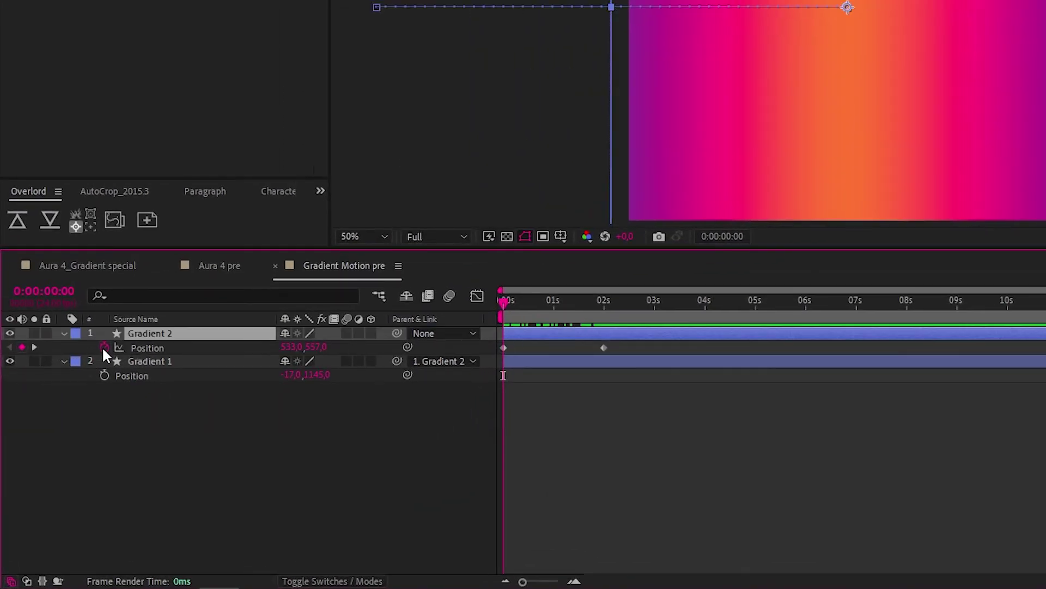
- Add a loopOut() expression to Gradient 2's Position so the slide repeats
{"action": "left_click", "coordinate": [69, 428], "text": "alt"}
{"action": "type", "text": "loopOut"}
{"action": "key", "text": "Return"}
{"action": "left_click", "coordinate": [646, 432]}
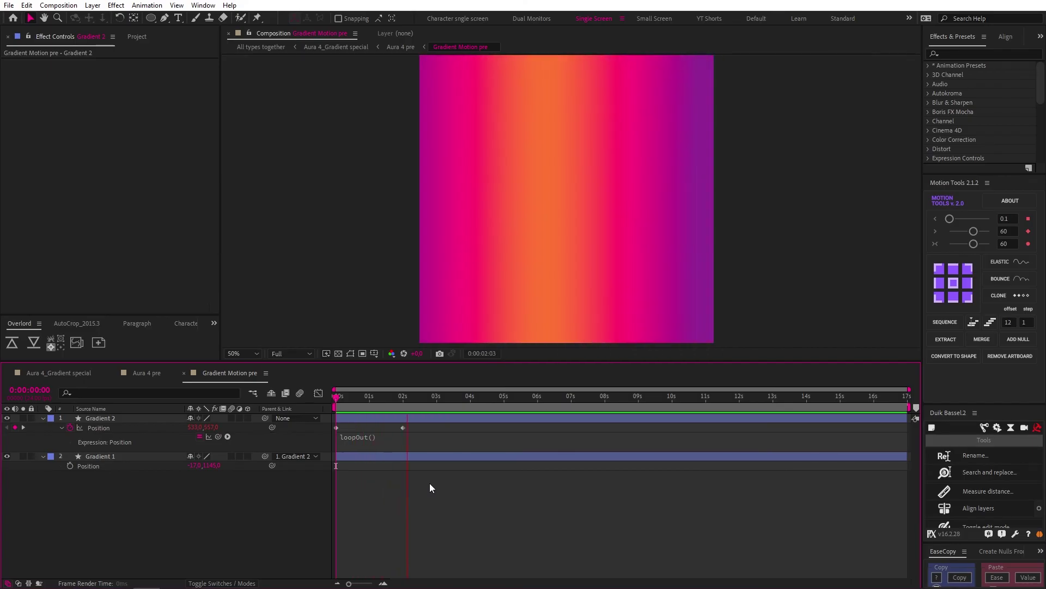
{"action": "left_click", "coordinate": [96, 417]}
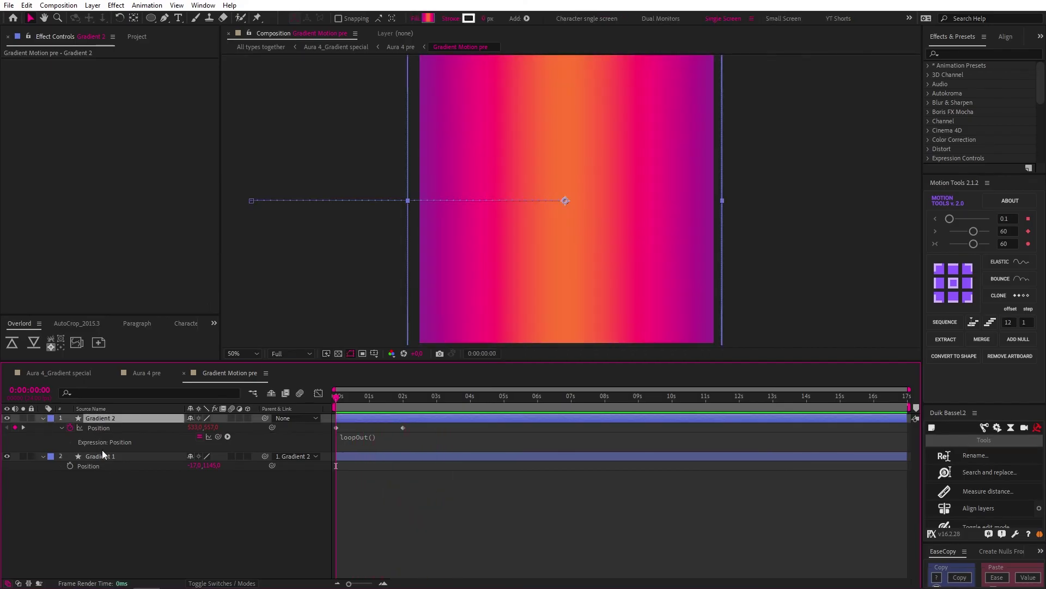
{"action": "left_click", "coordinate": [149, 497]}
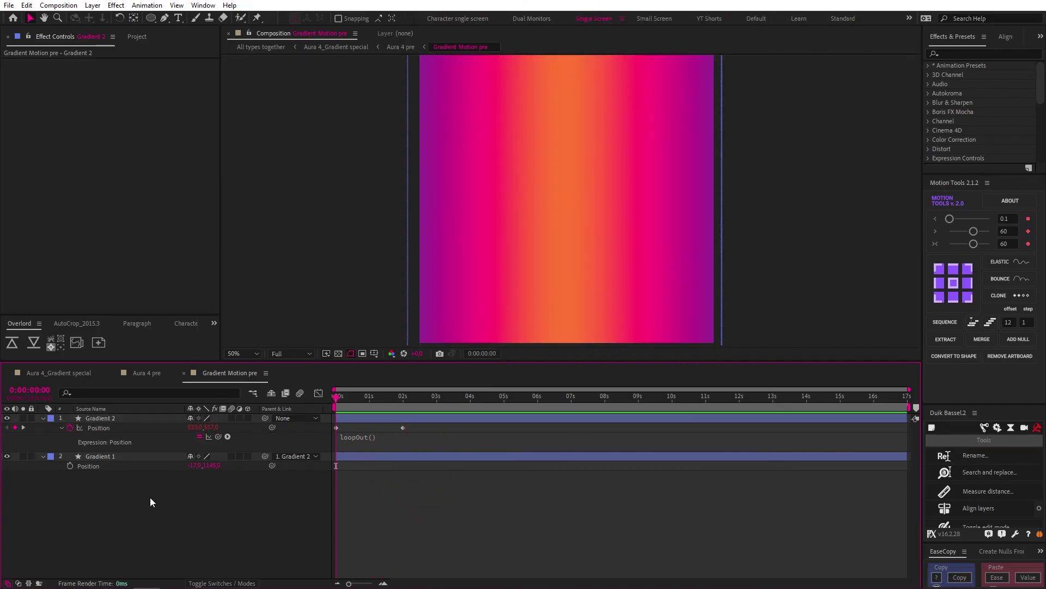
- In Aura 4 pre, enable Twirl with angle 350° and radius 40, then preview
{"action": "left_click", "coordinate": [400, 46]}
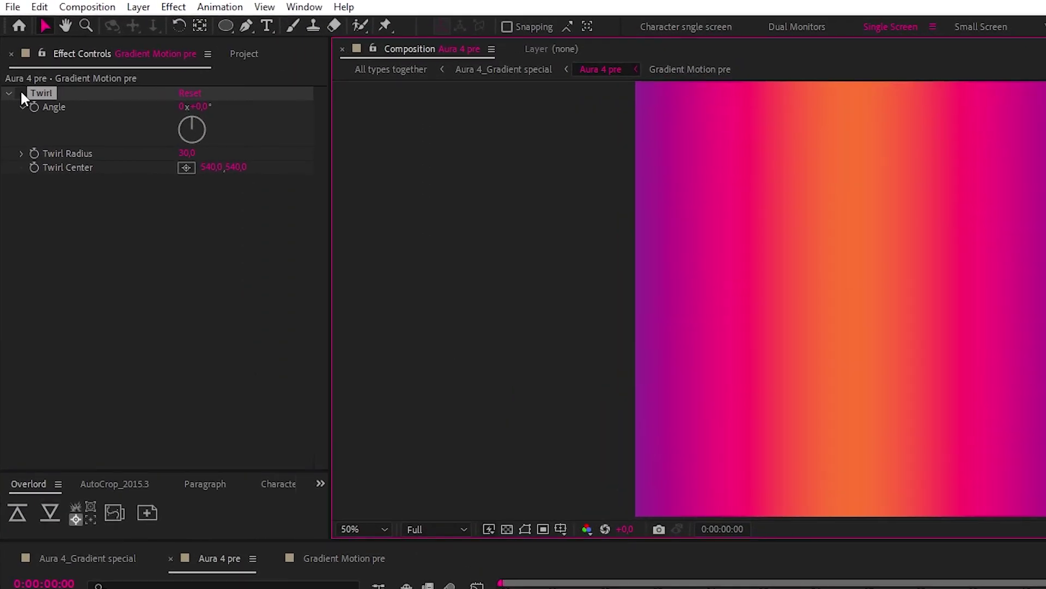
{"action": "left_click", "coordinate": [21, 94]}
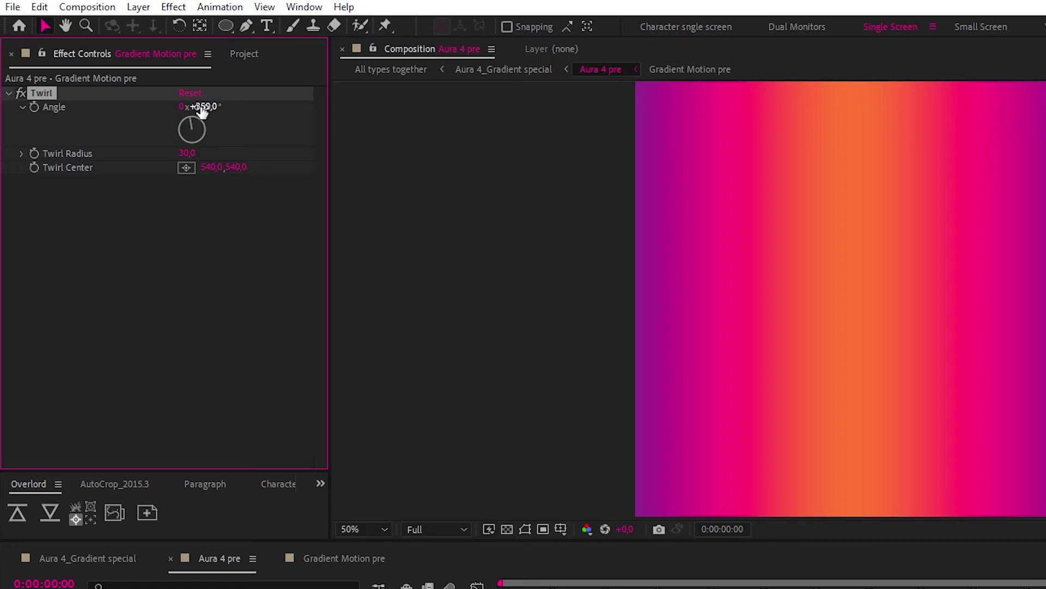
{"action": "left_click_drag", "start_coordinate": [201, 111], "coordinate": [197, 111]}
{"action": "type", "text": "40"}
{"action": "key", "text": "Return"}
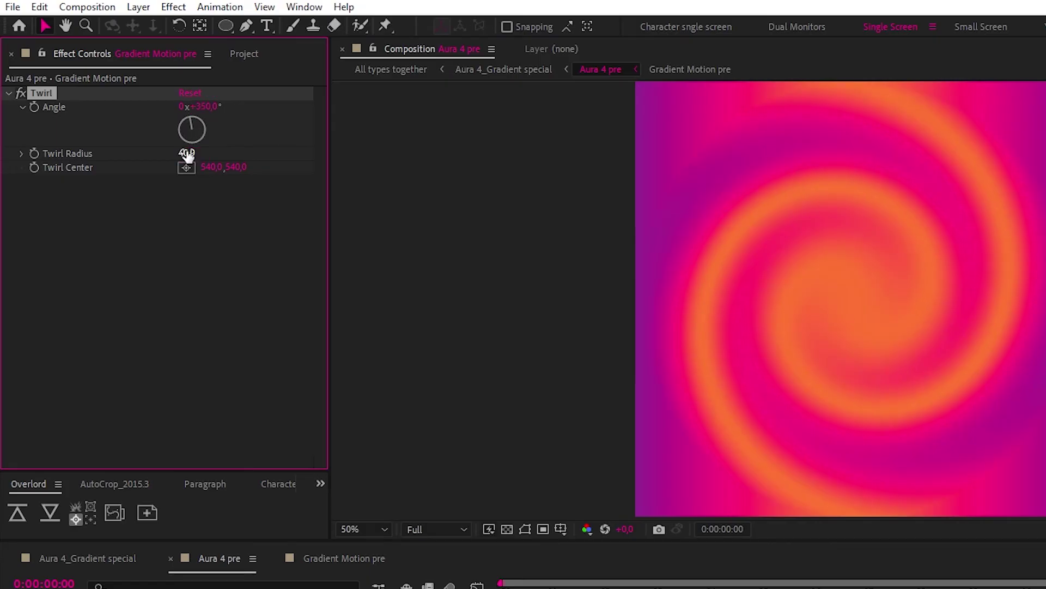
{"action": "key", "text": "space"}
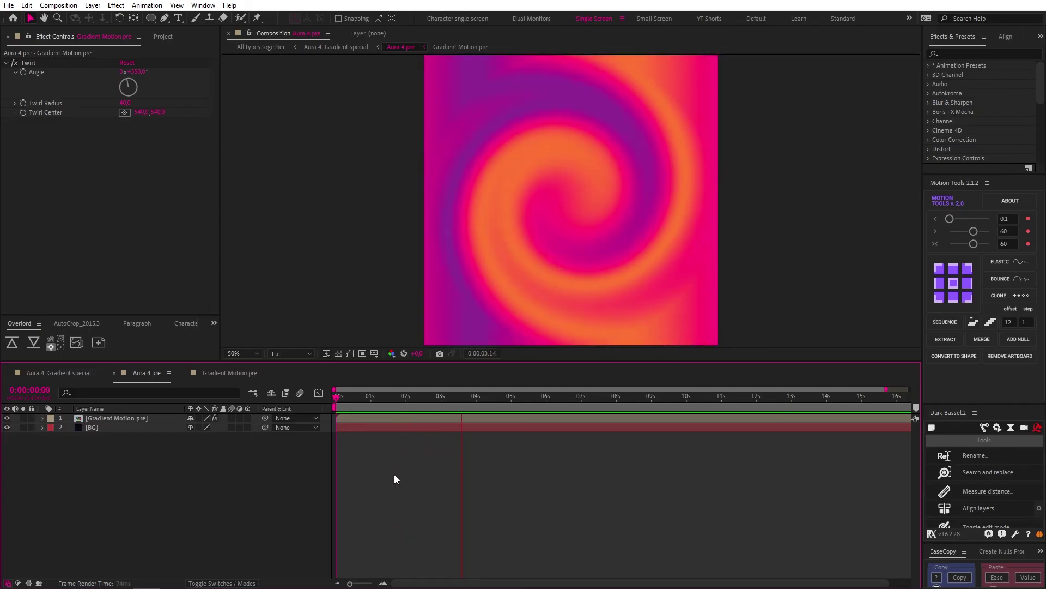
- Reveal the gradient layer's time*100 Rotation expression and preview the rotating swirl
{"action": "left_click", "coordinate": [139, 418]}
{"action": "key", "text": "e"}
{"action": "key", "text": "e"}
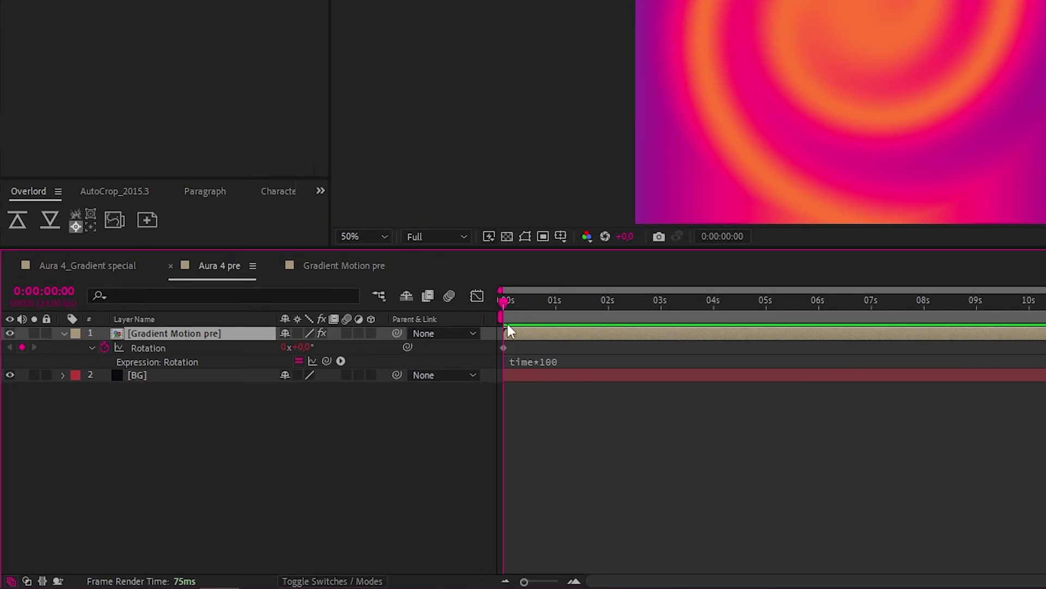
{"action": "key", "text": "space"}
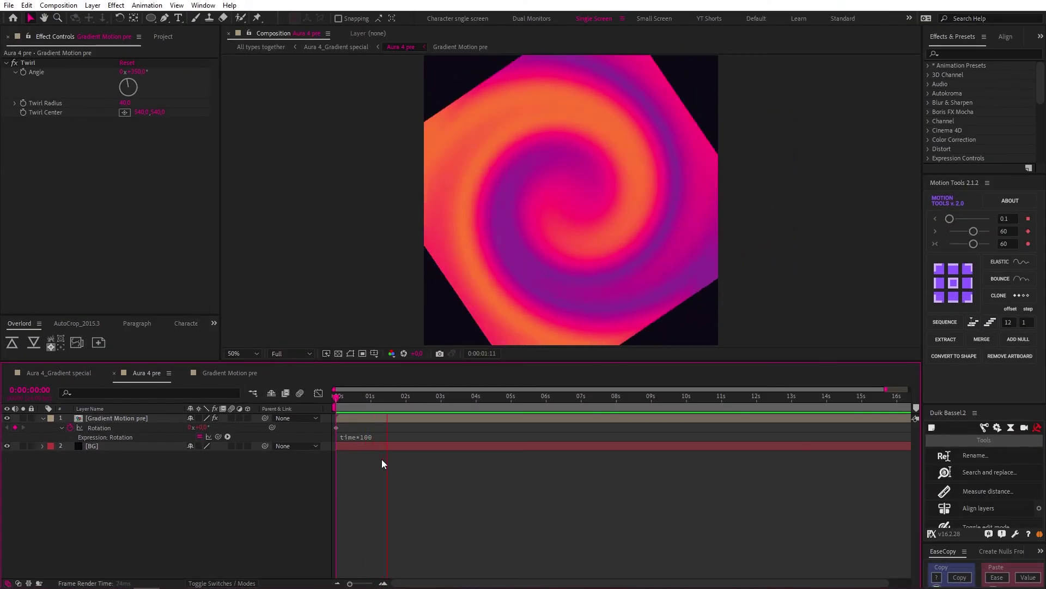
- Go up to the Aura 4_Gradient special composition to view the finished orb
{"action": "key", "text": "shift+comma"}
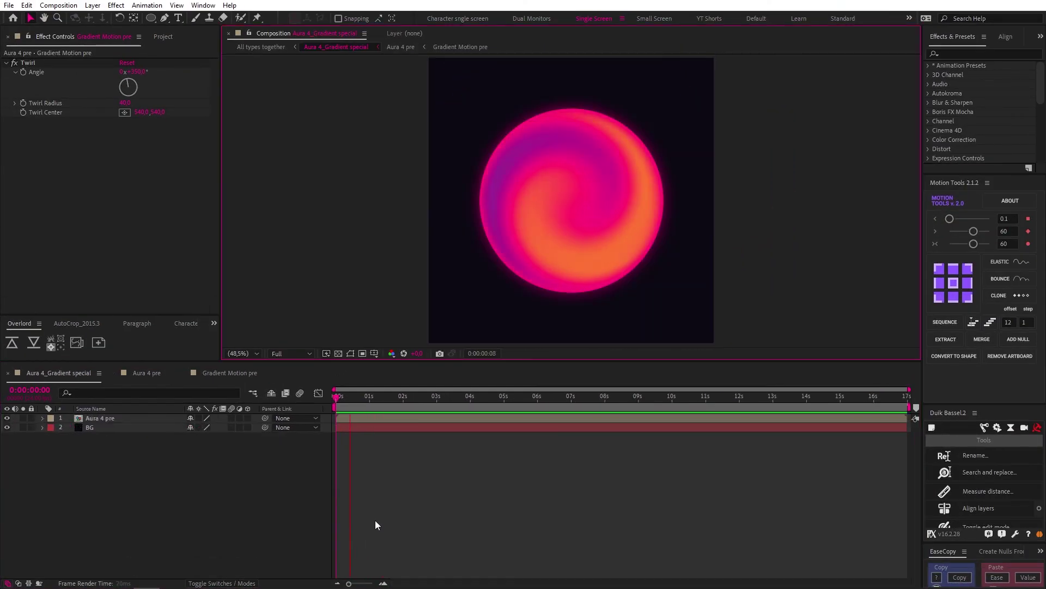